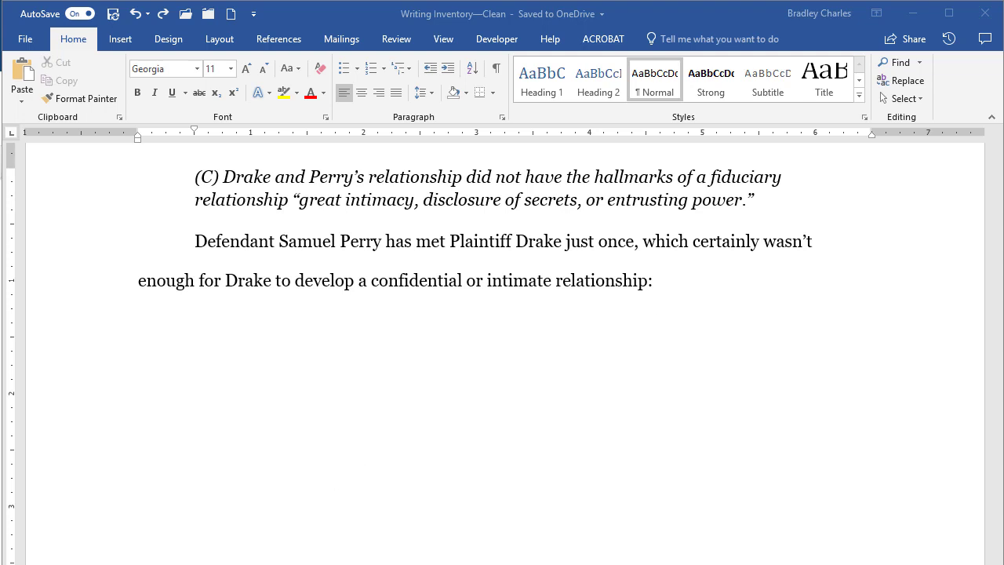
Copy the Westlaw passage from 'A fiduciary relationship' to 'will.' with its citation, then return to Word
{"action": "key", "text": "alt+Tab"}
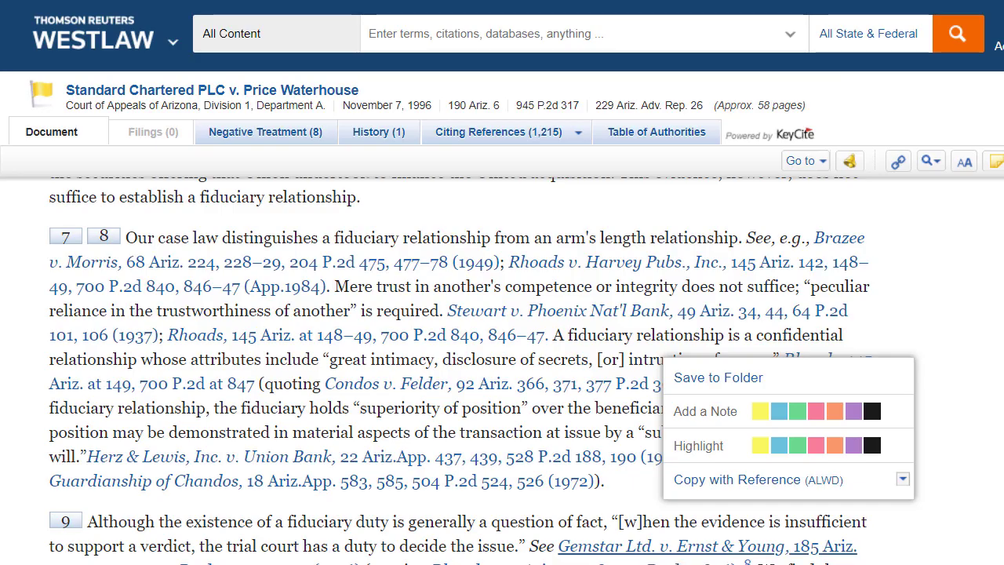
{"action": "left_click", "coordinate": [942, 443]}
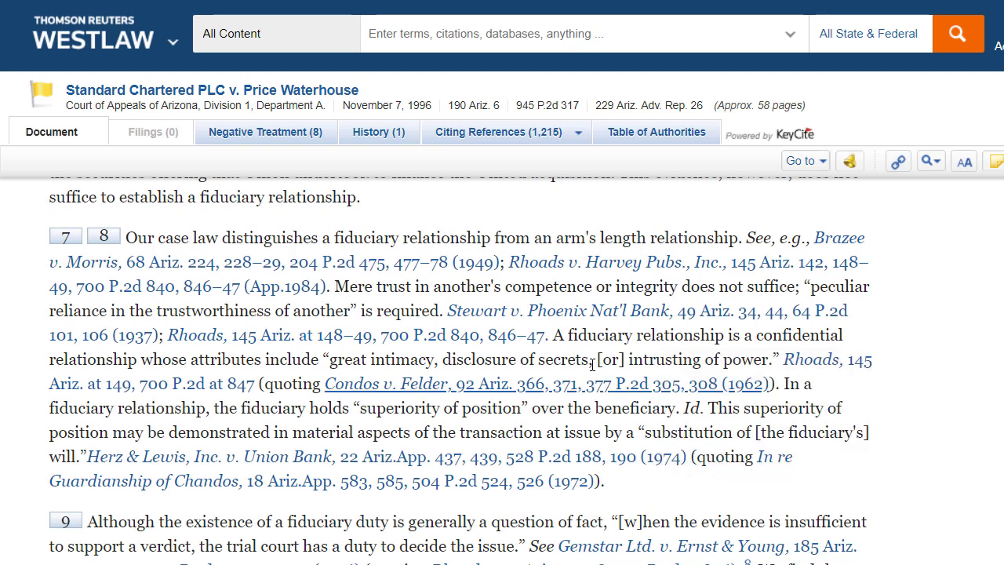
{"action": "left_click_drag", "start_coordinate": [555, 335], "coordinate": [84, 459]}
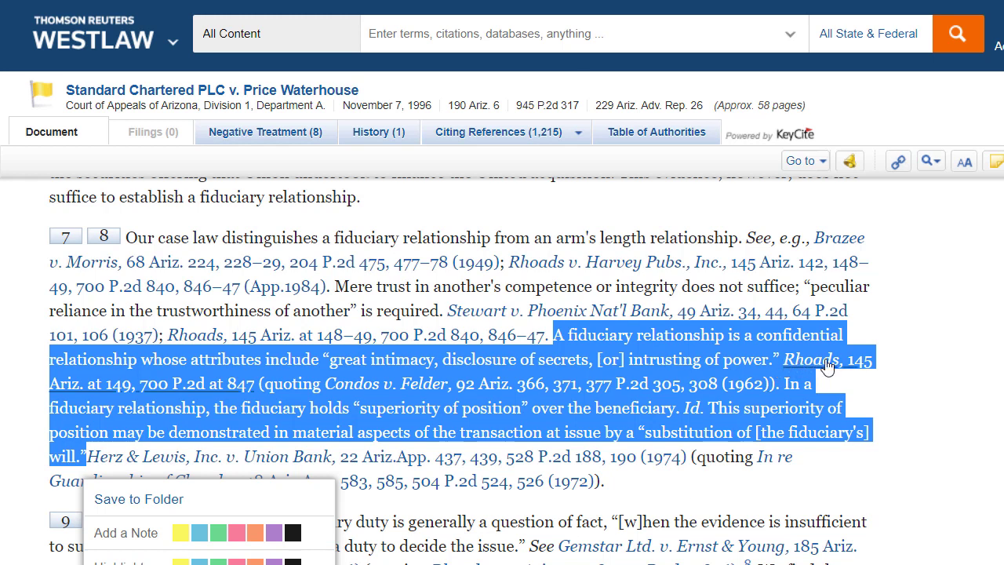
{"action": "left_click", "coordinate": [980, 392]}
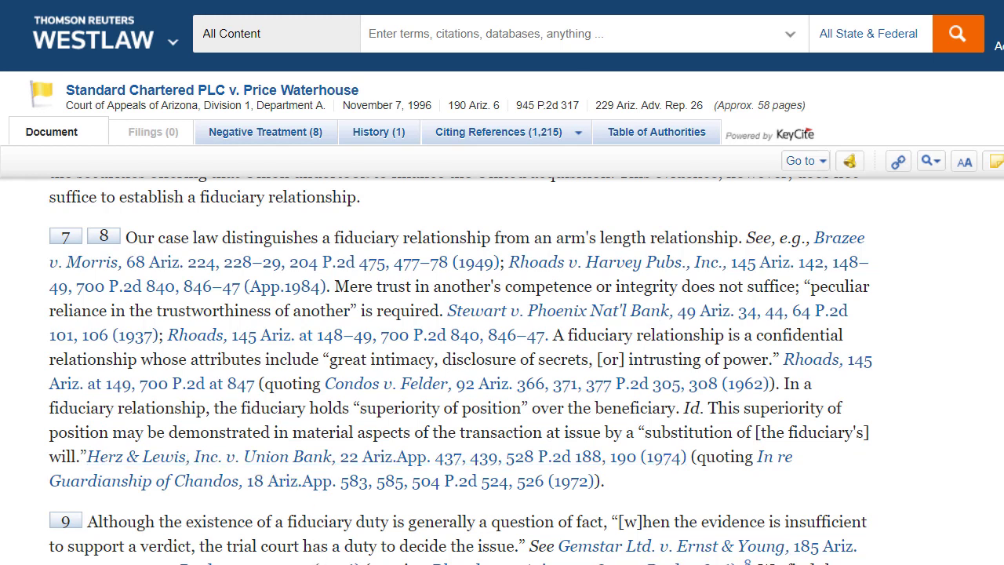
{"action": "left_click", "coordinate": [310, 555]}
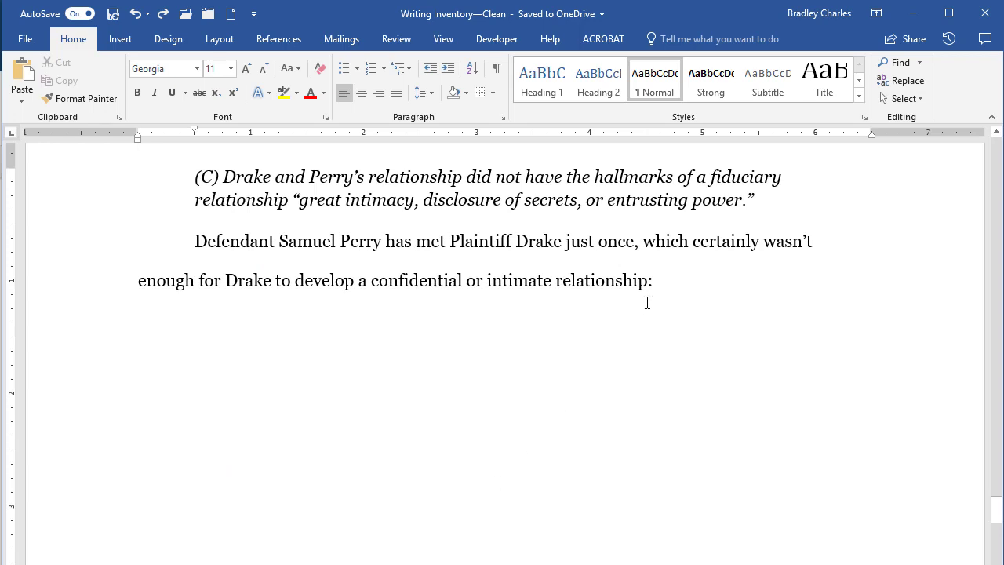
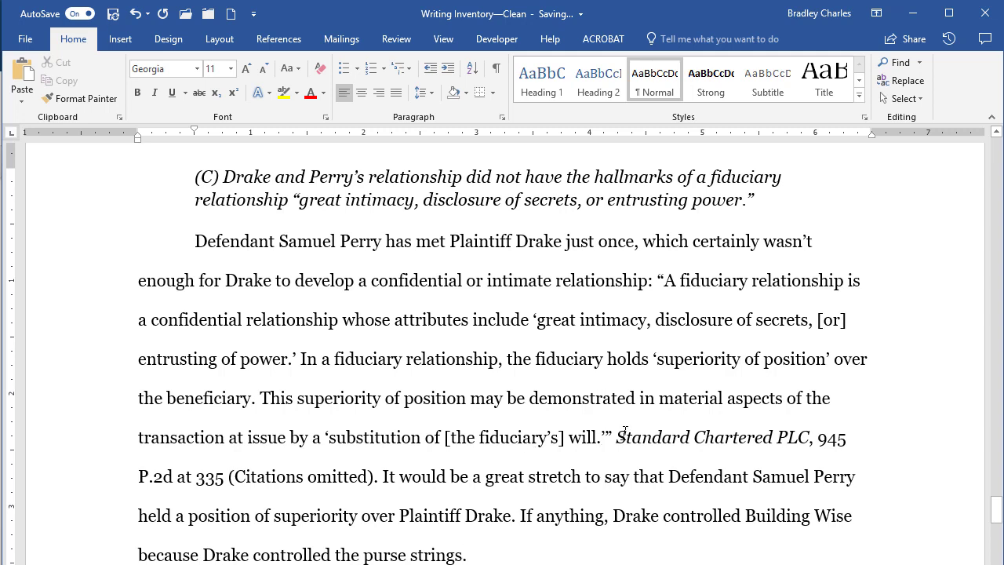
Paste the passage and its Standard Chartered PLC citation after 'relationship:', undoing an accidental move of '335'
{"action": "left_click_drag", "start_coordinate": [619, 437], "coordinate": [816, 438]}
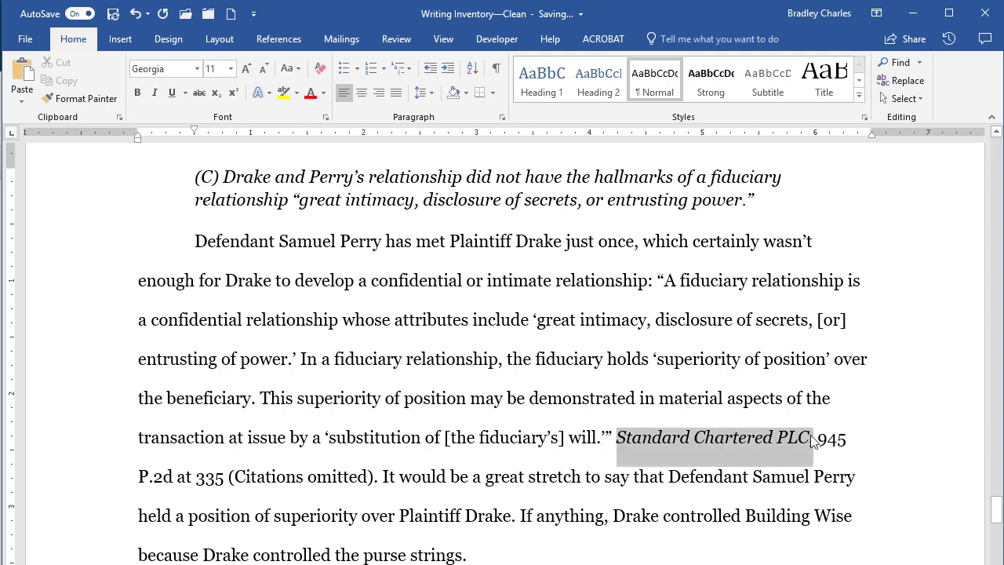
{"action": "double_click", "coordinate": [217, 475]}
{"action": "left_click_drag", "start_coordinate": [216, 475], "coordinate": [239, 484]}
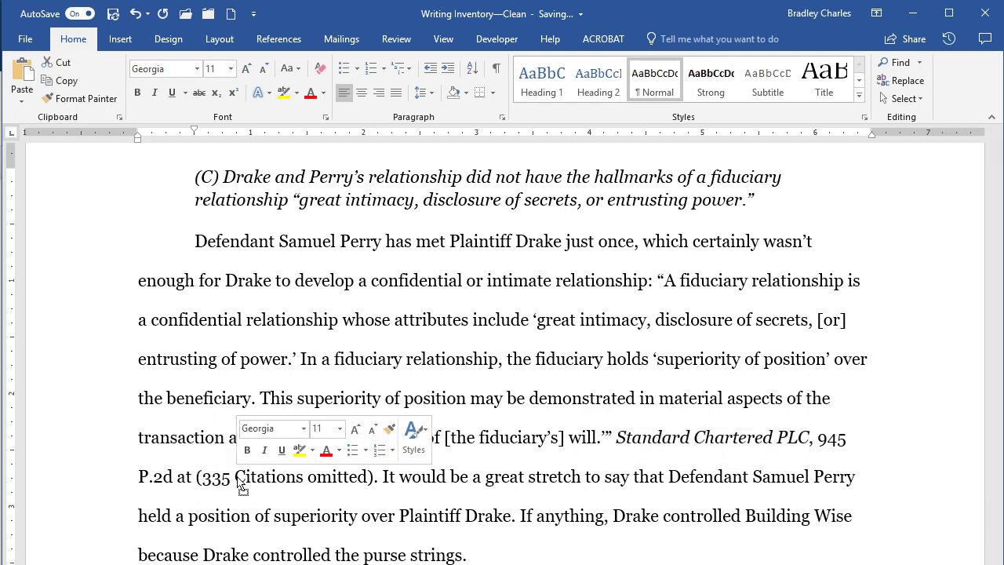
{"action": "left_click", "coordinate": [135, 16]}
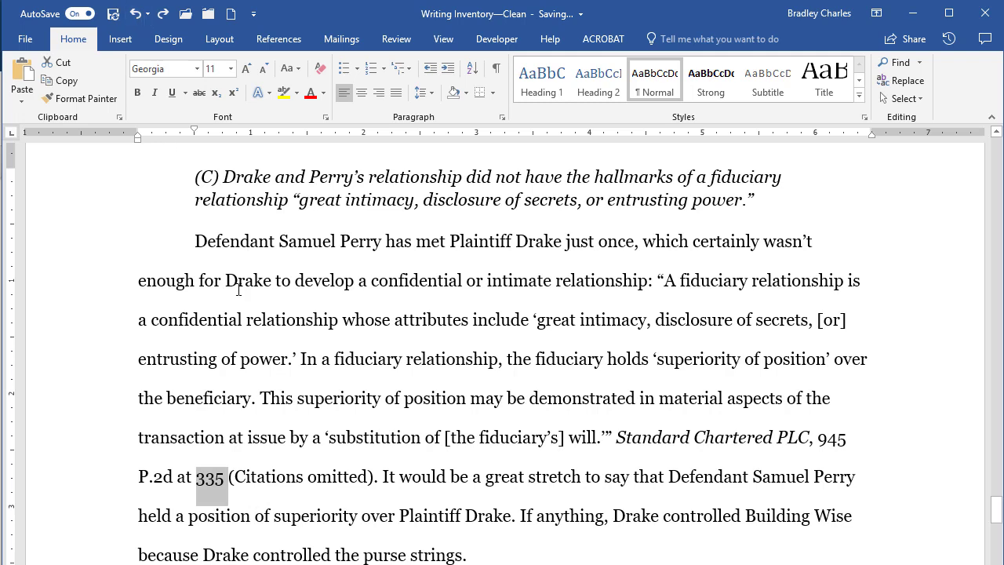
{"action": "left_click", "coordinate": [685, 287]}
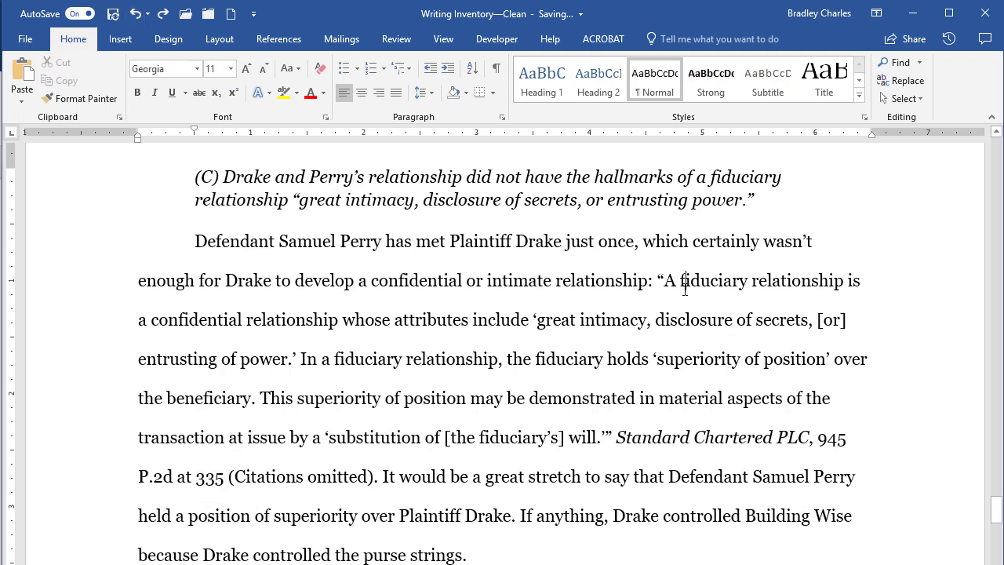
{"action": "left_click_drag", "start_coordinate": [668, 274], "coordinate": [600, 434]}
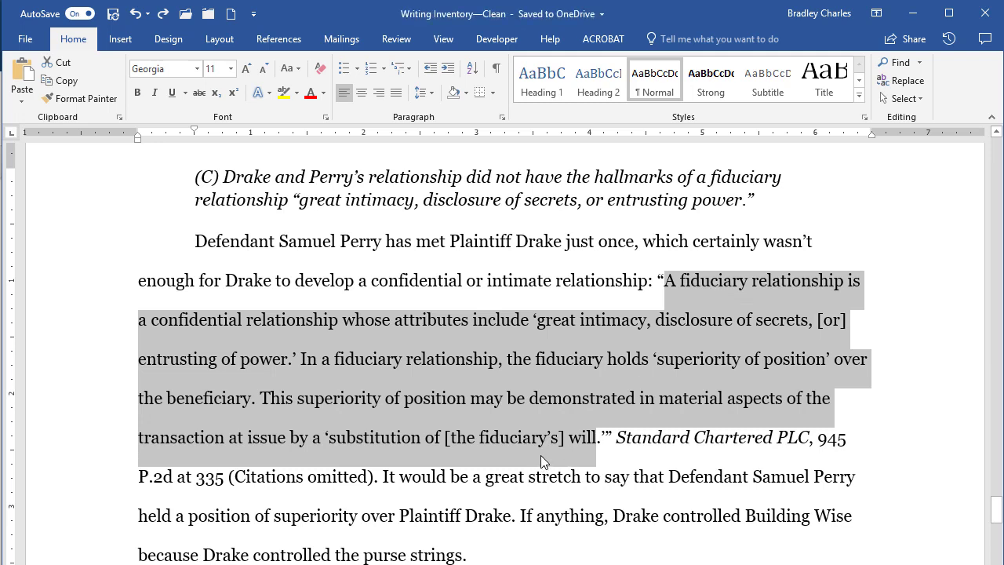
Break the quote onto its own paragraph and move its first-line indent to the left margin
{"action": "scroll", "coordinate": [541, 456], "scroll_direction": "down", "scroll_amount": 10}
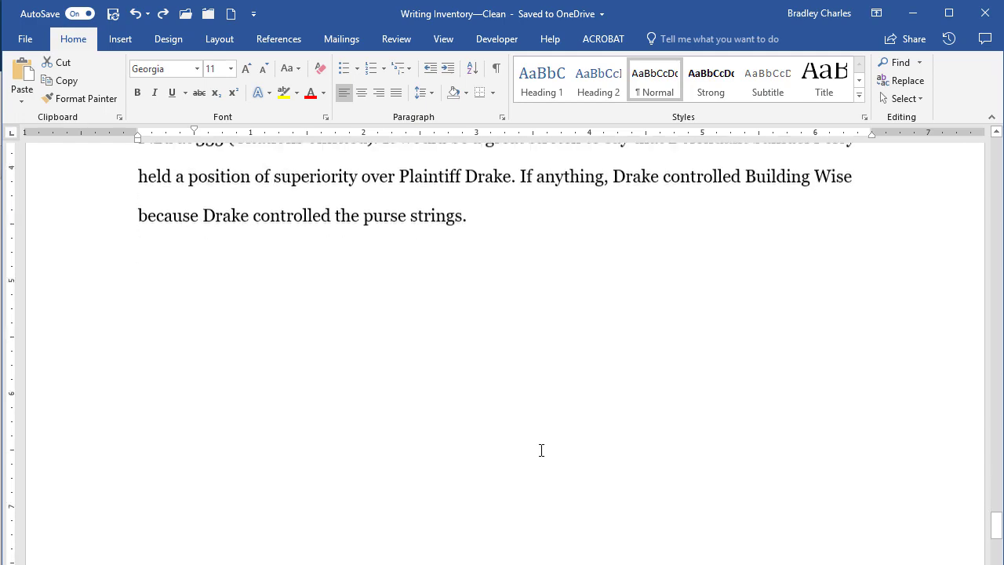
{"action": "scroll", "coordinate": [541, 447], "scroll_direction": "up", "scroll_amount": 10}
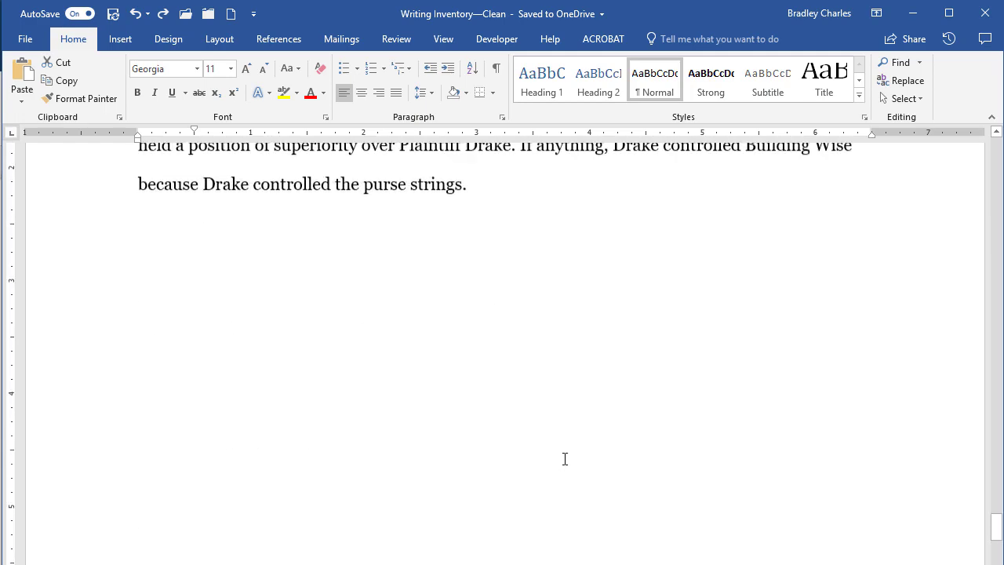
{"action": "scroll", "coordinate": [568, 465], "scroll_direction": "down", "scroll_amount": 1}
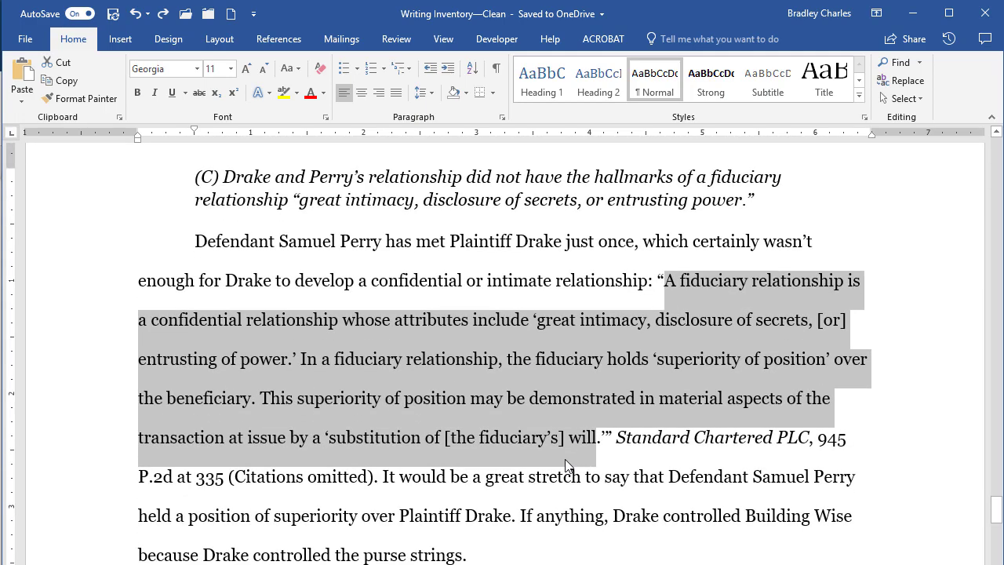
{"action": "left_click", "coordinate": [679, 320]}
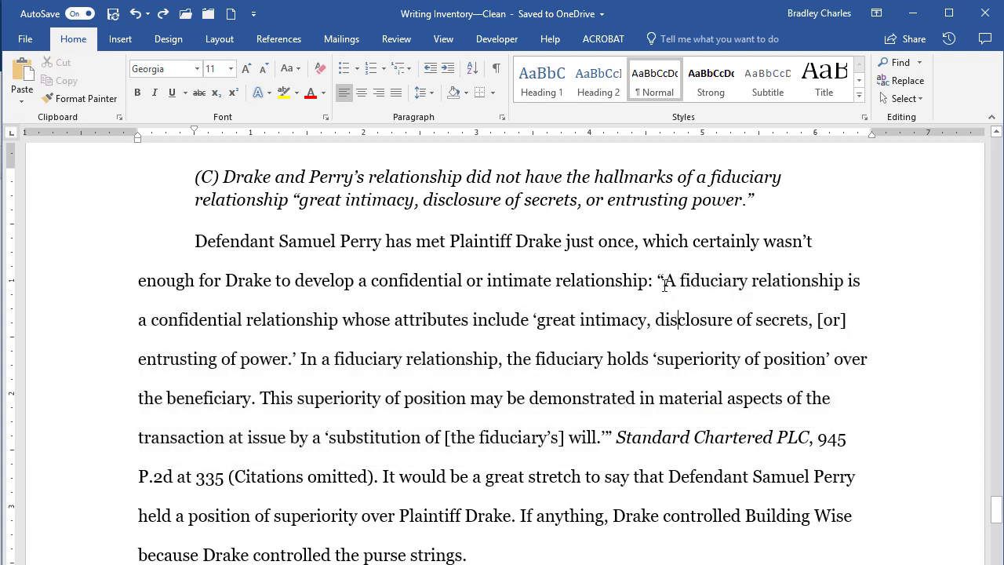
{"action": "left_click", "coordinate": [658, 275]}
{"action": "key", "text": "Return"}
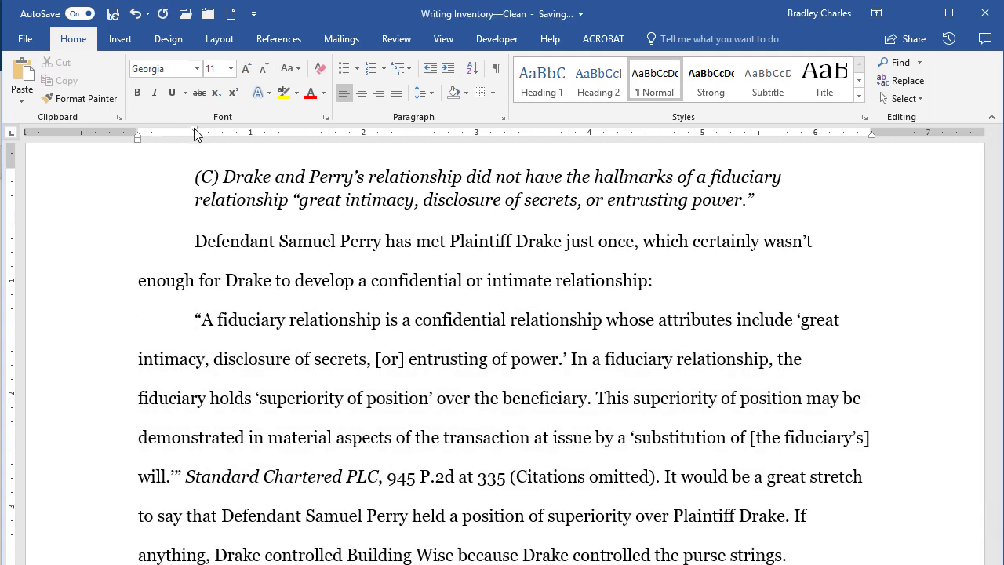
{"action": "left_click_drag", "start_coordinate": [195, 130], "coordinate": [137, 135]}
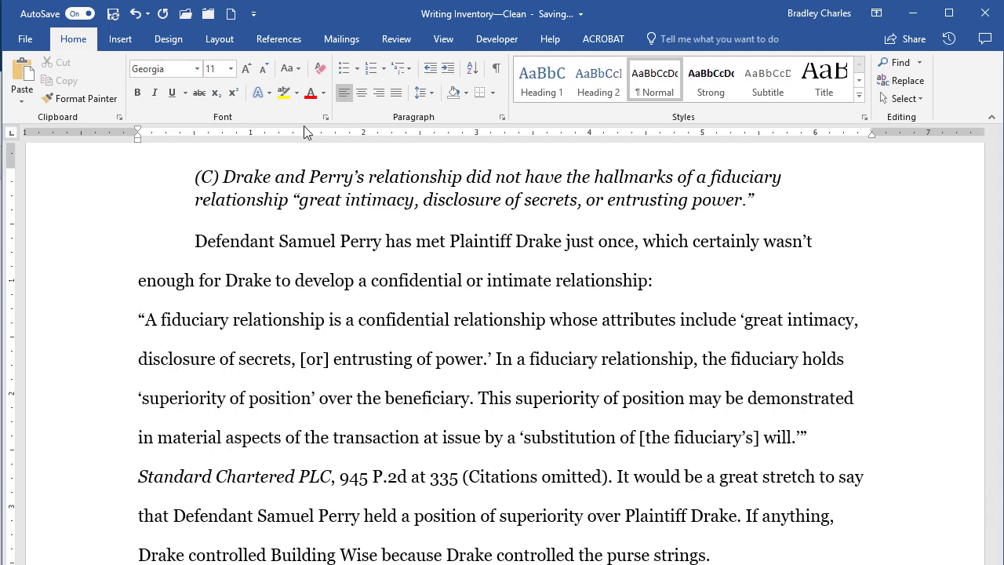
Indent the quote paragraph to 0.5" on the left and 6" on the right ruler marks
{"action": "left_click", "coordinate": [443, 39]}
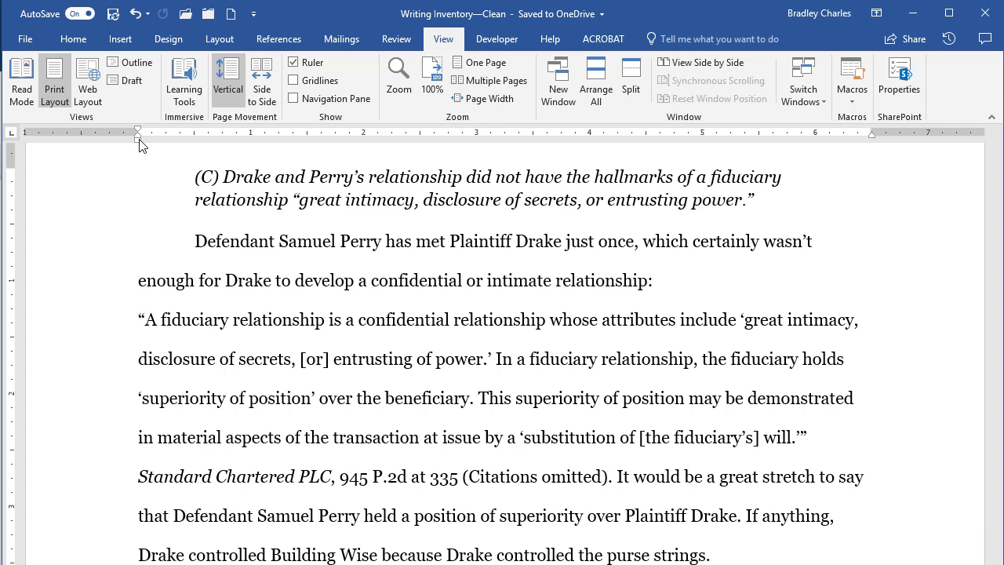
{"action": "left_click_drag", "start_coordinate": [138, 143], "coordinate": [192, 144]}
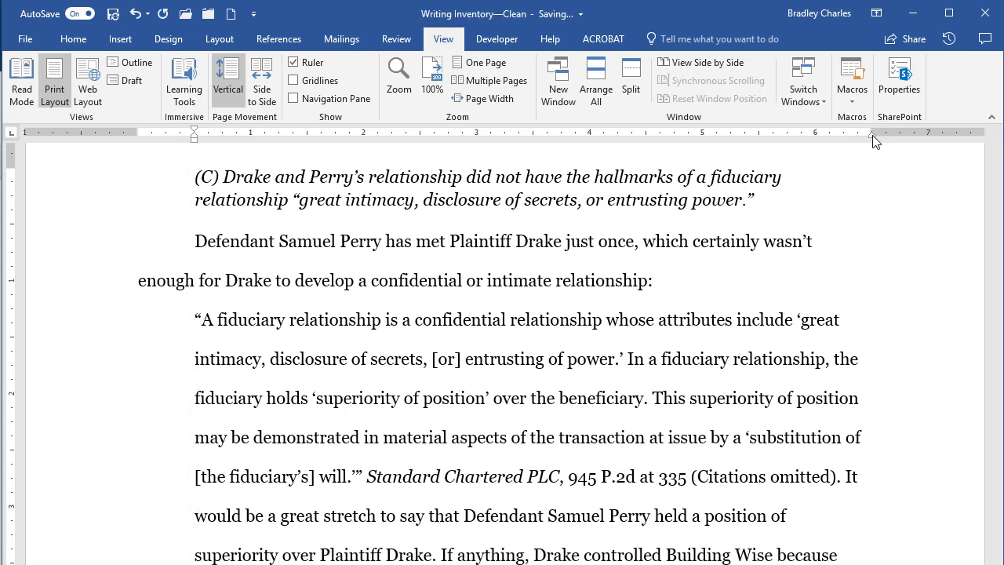
{"action": "left_click_drag", "start_coordinate": [875, 140], "coordinate": [820, 140]}
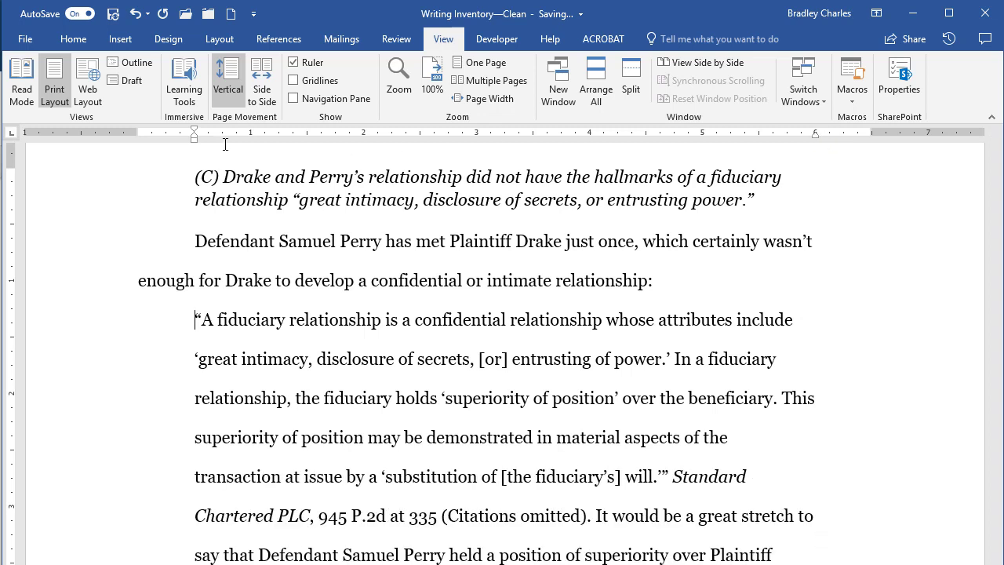
{"action": "left_click", "coordinate": [76, 41]}
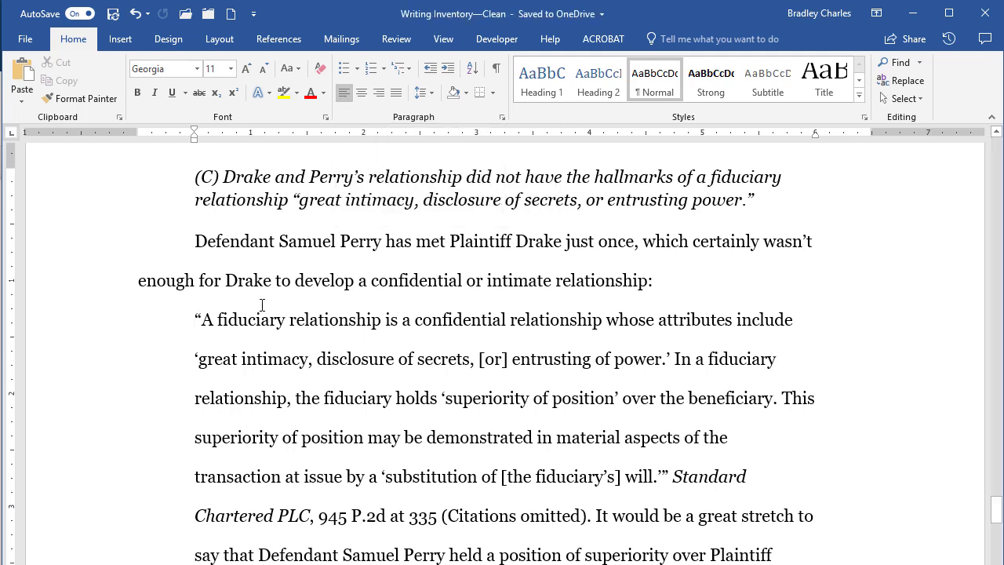
Single-space the quote paragraph at 1.0 and delete its opening quotation mark
{"action": "left_click", "coordinate": [432, 92]}
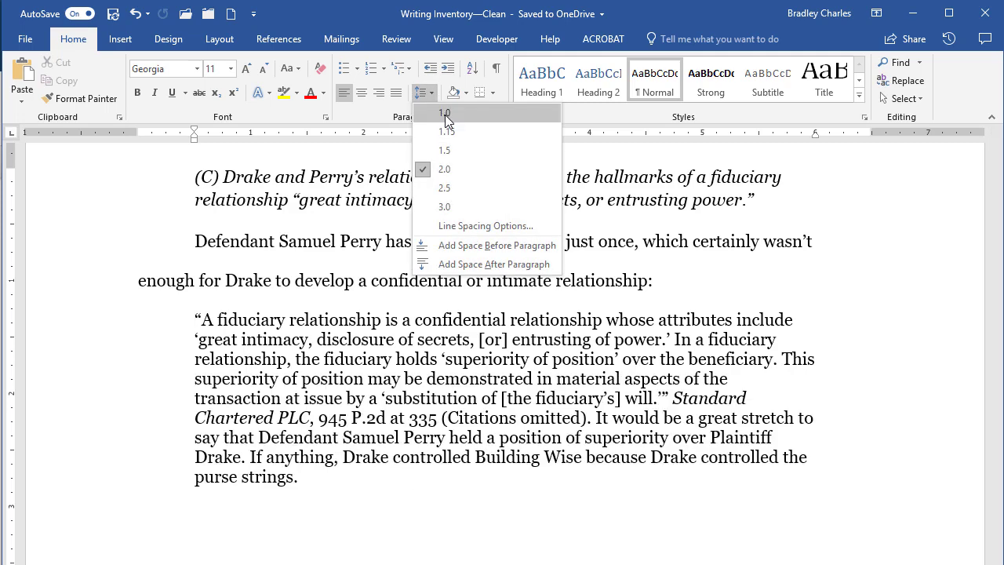
{"action": "left_click", "coordinate": [445, 114]}
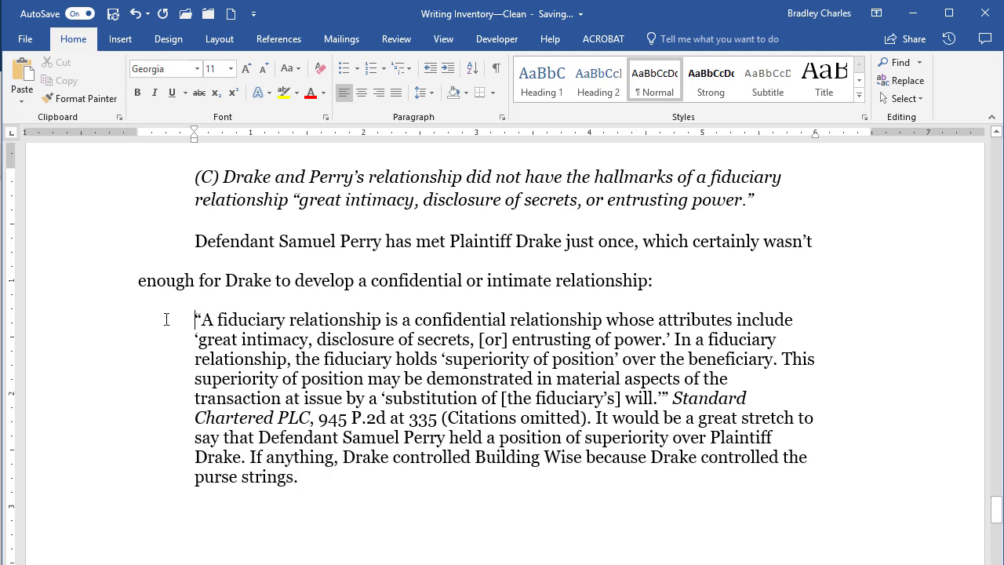
{"action": "key", "text": "Delete"}
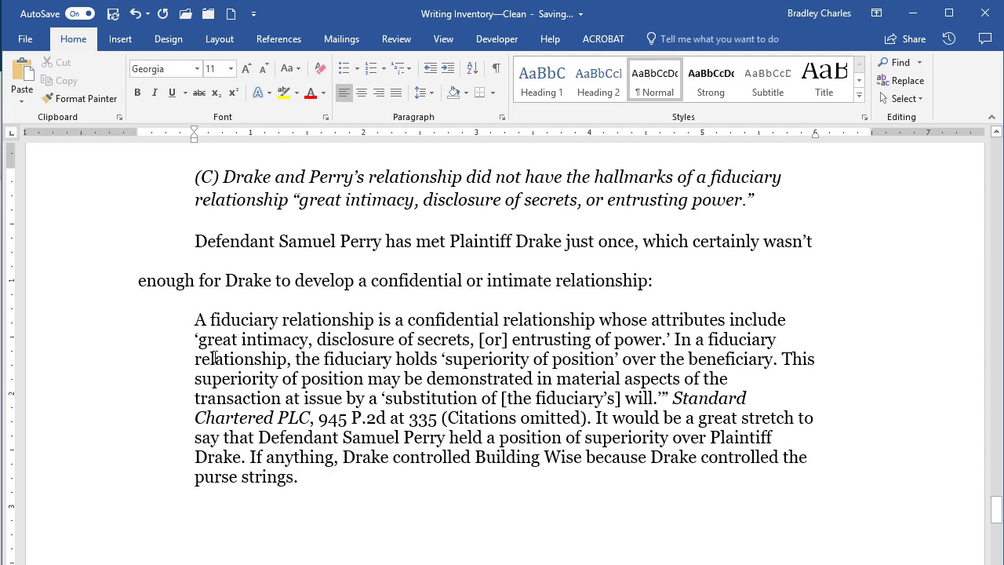
Delete the closing outer quote and swap the single quotes around 'substitution of [the fiduciary's] will' for double quotes
{"action": "left_click", "coordinate": [668, 399]}
{"action": "key", "text": "BackSpace"}
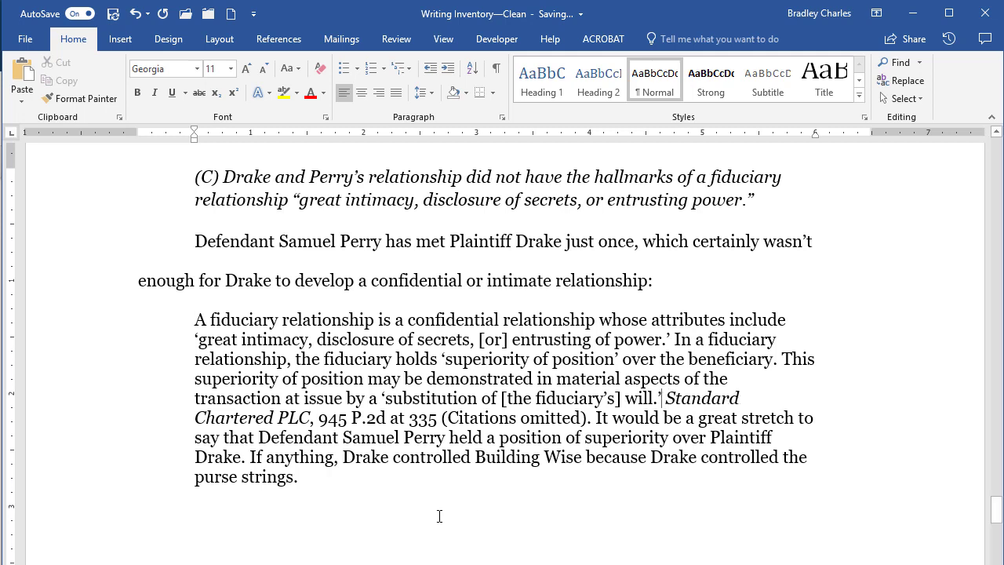
{"action": "key", "text": "BackSpace"}
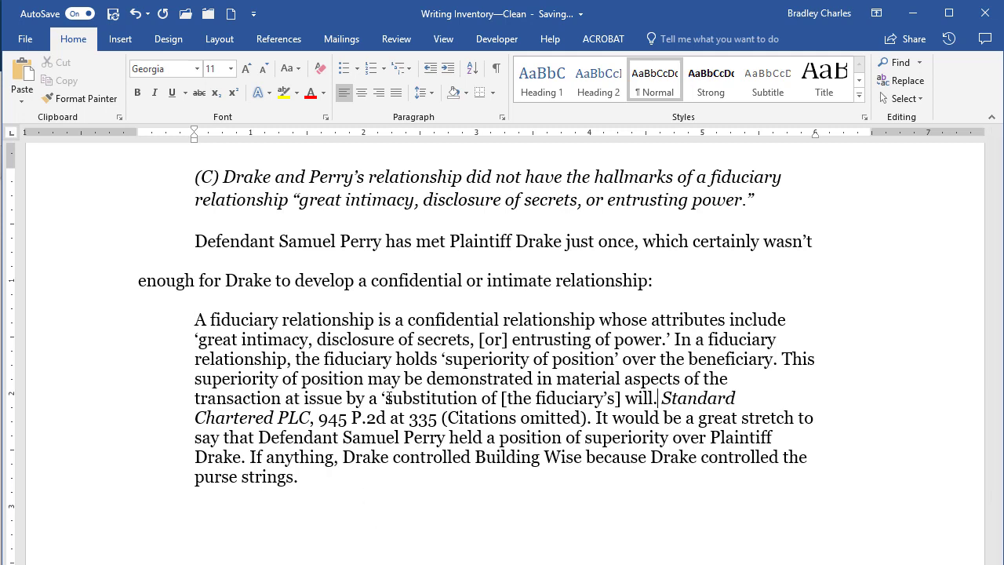
{"action": "type", "text": "\""}
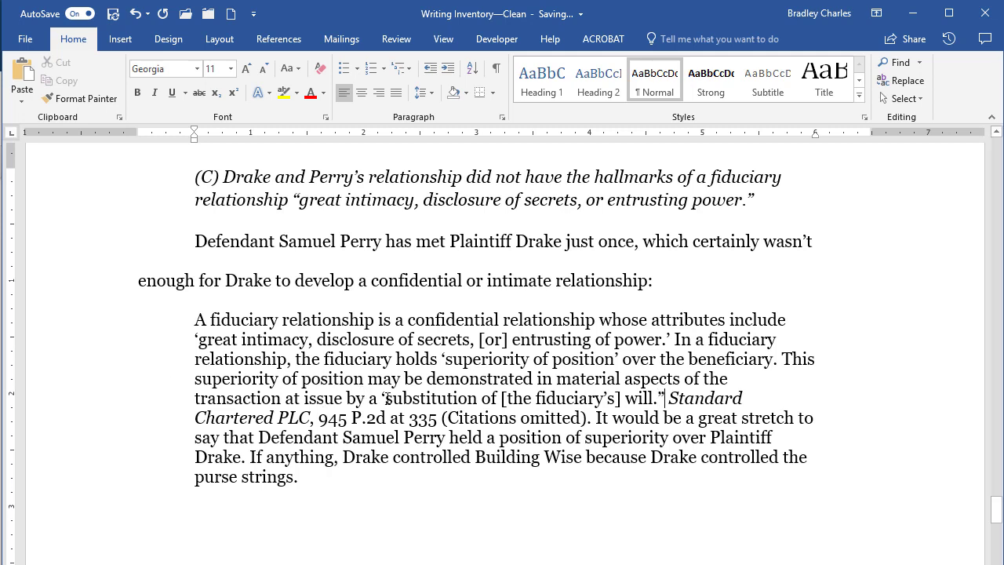
{"action": "left_click", "coordinate": [383, 398]}
{"action": "key", "text": "Delete"}
Finish the double quote before 'substitution' and double the quotes around 'great intimacy … power.'
{"action": "type", "text": "\""}
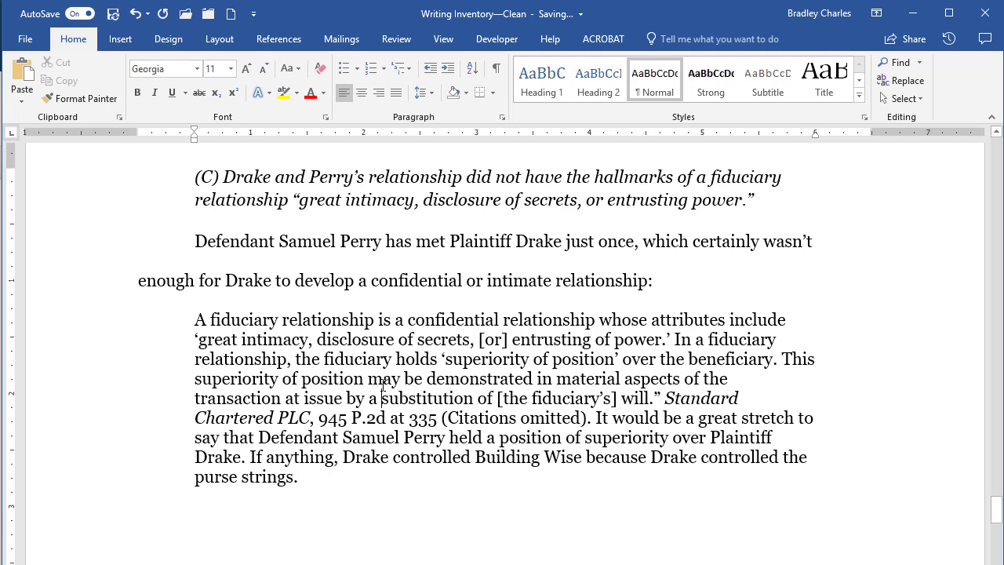
{"action": "left_click", "coordinate": [668, 340]}
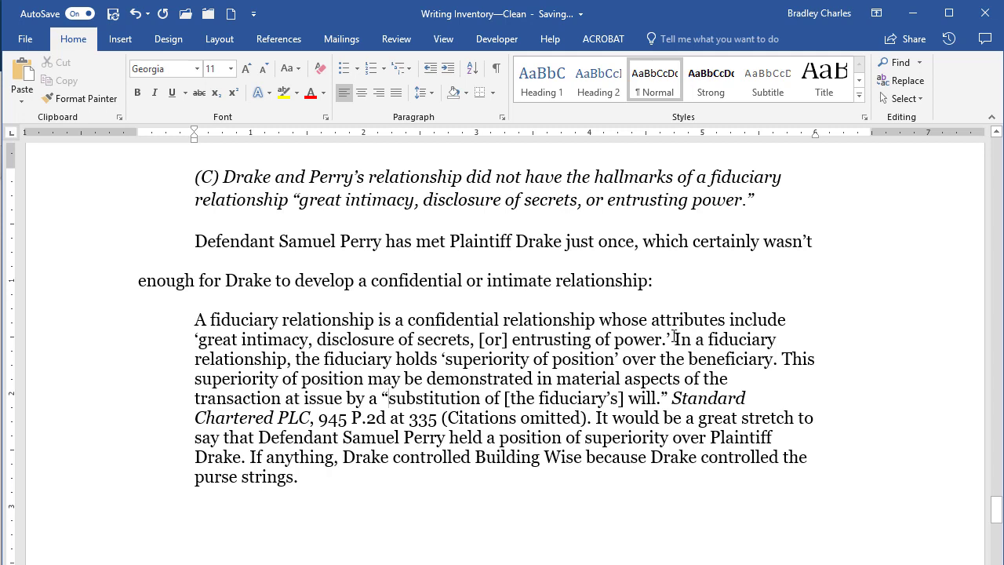
{"action": "key", "text": "Delete"}
{"action": "type", "text": "\""}
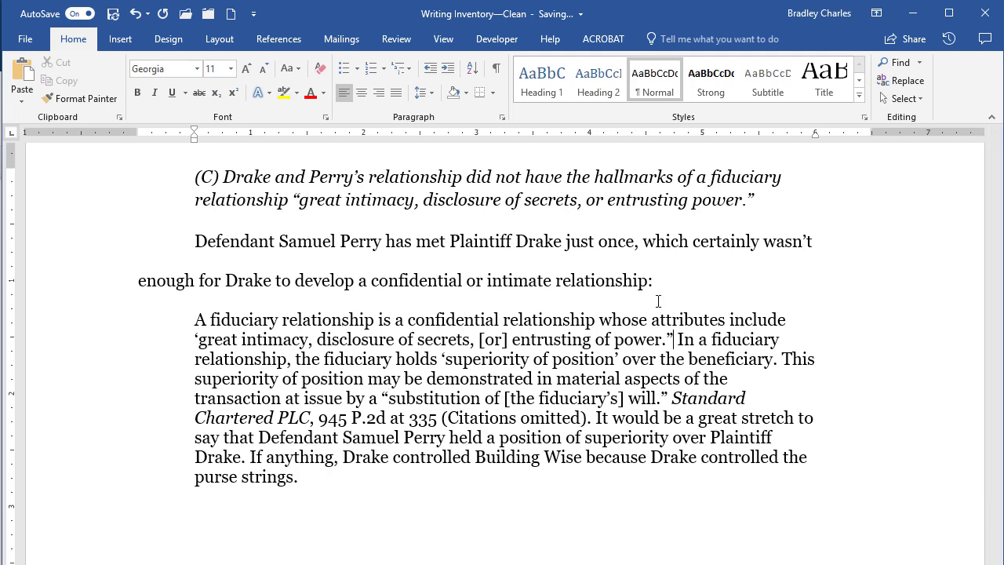
{"action": "left_click", "coordinate": [188, 342]}
{"action": "key", "text": "Delete"}
{"action": "type", "text": "\""}
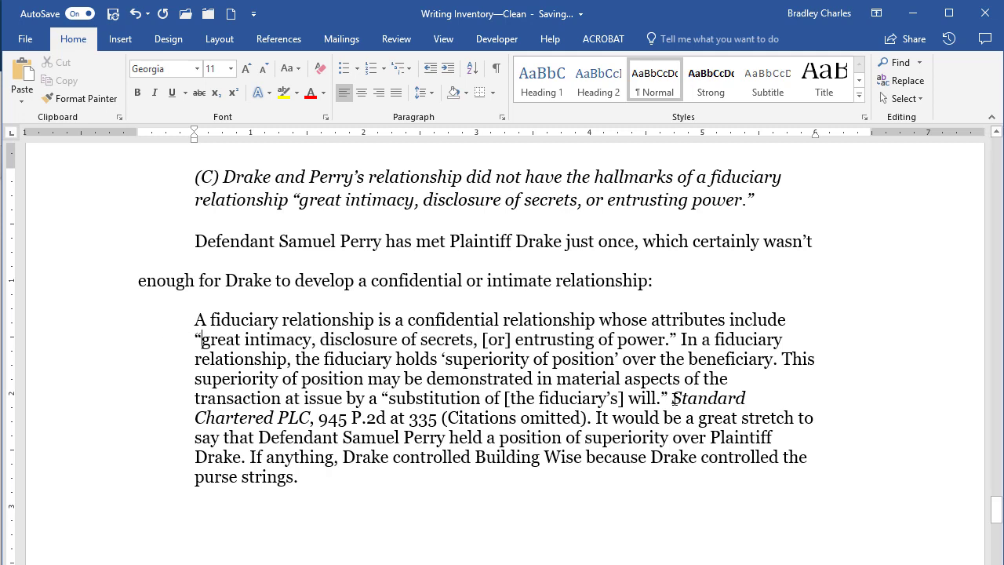
Start the Standard Chartered PLC citation as a new paragraph flush with the left margin
{"action": "left_click_drag", "start_coordinate": [673, 398], "coordinate": [587, 417]}
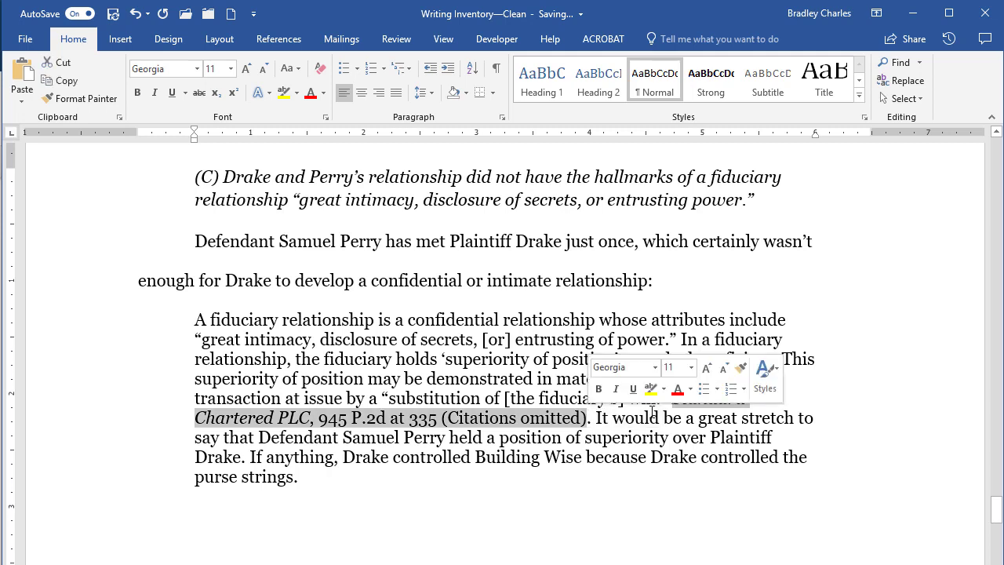
{"action": "left_click", "coordinate": [664, 417]}
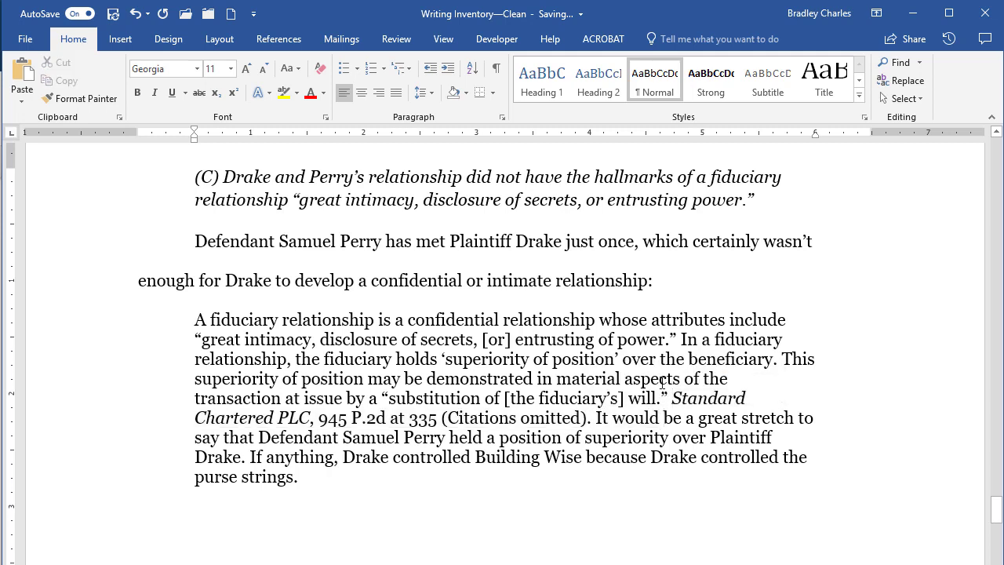
{"action": "key", "text": "Return"}
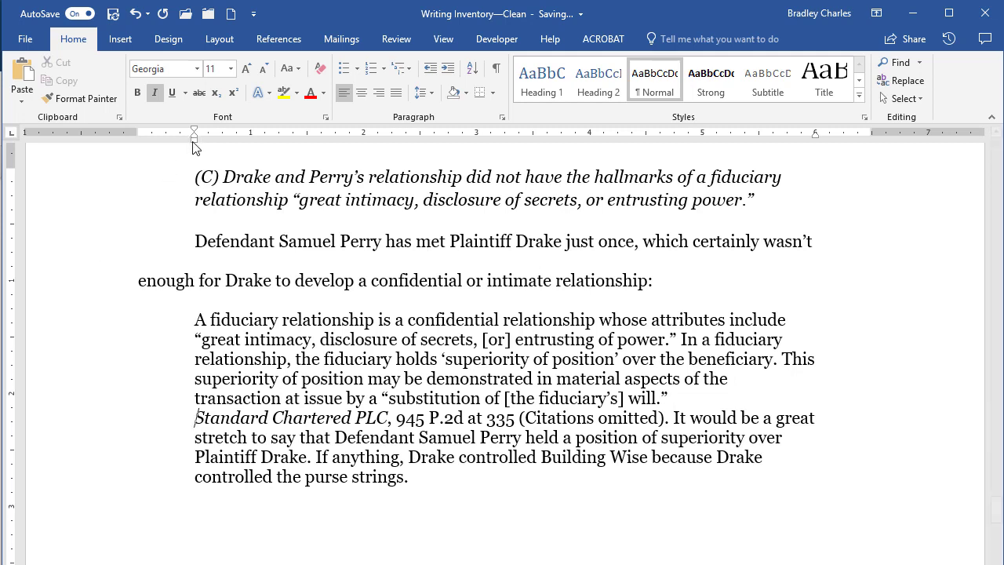
{"action": "left_click_drag", "start_coordinate": [195, 143], "coordinate": [139, 144]}
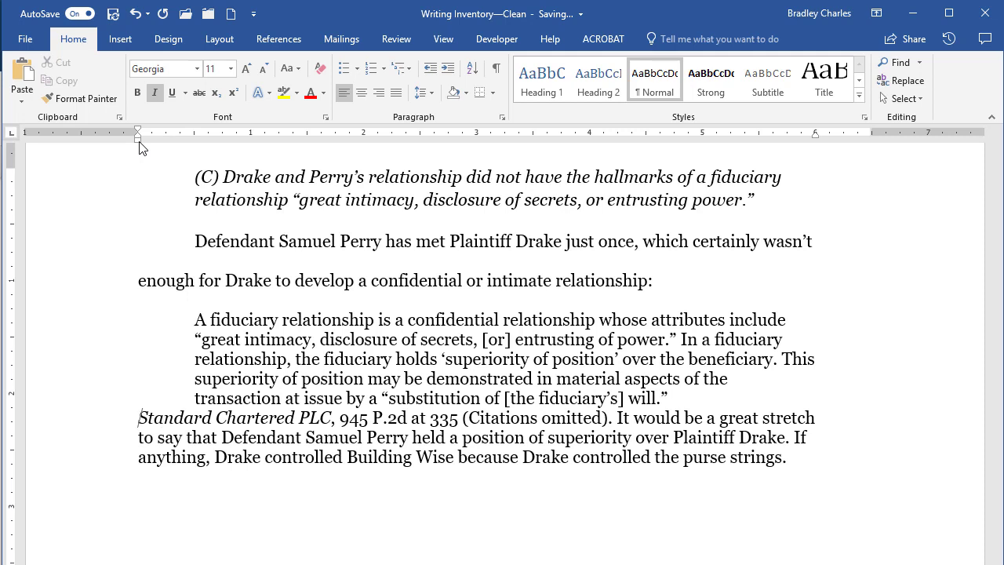
Add a blank line above the citation and place the cursor in the citation paragraph
{"action": "key", "text": "Return"}
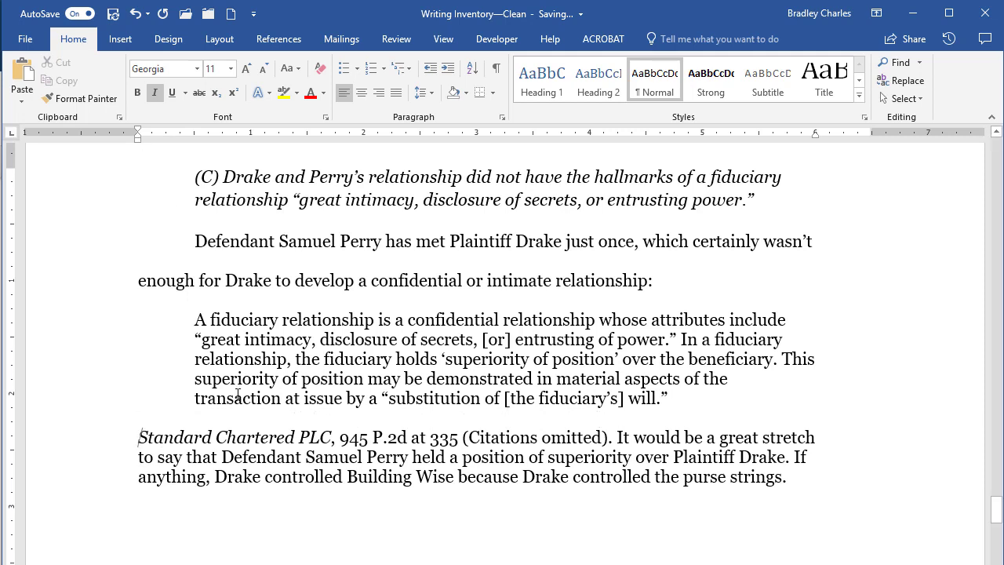
{"action": "left_click_drag", "start_coordinate": [139, 438], "coordinate": [463, 440]}
{"action": "left_click", "coordinate": [434, 476]}
{"action": "left_click", "coordinate": [426, 92]}
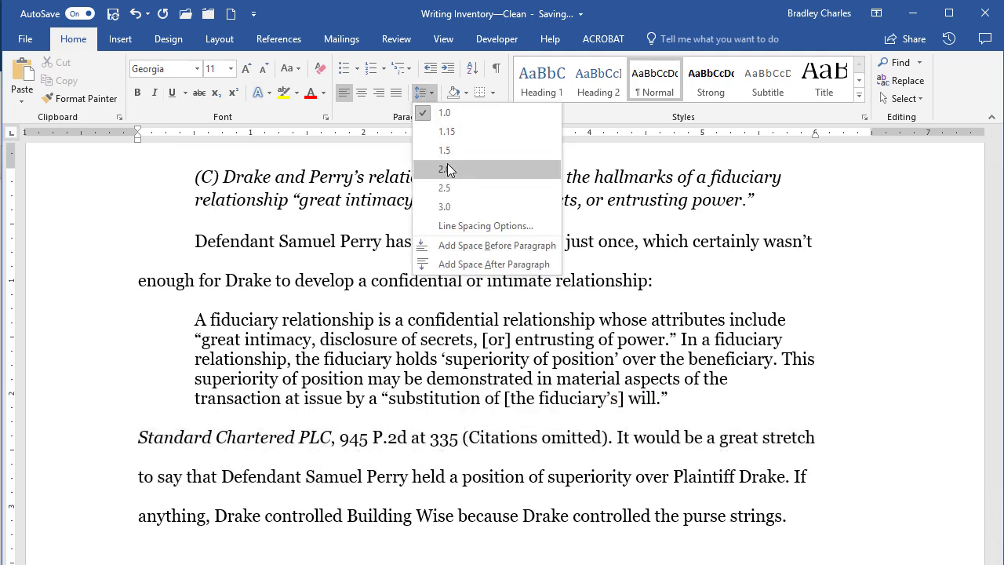
Set the citation paragraph to 2.0 line spacing, then check the surrounding text and click into the block quote
{"action": "left_click", "coordinate": [444, 170]}
{"action": "left_click_drag", "start_coordinate": [276, 281], "coordinate": [642, 280]}
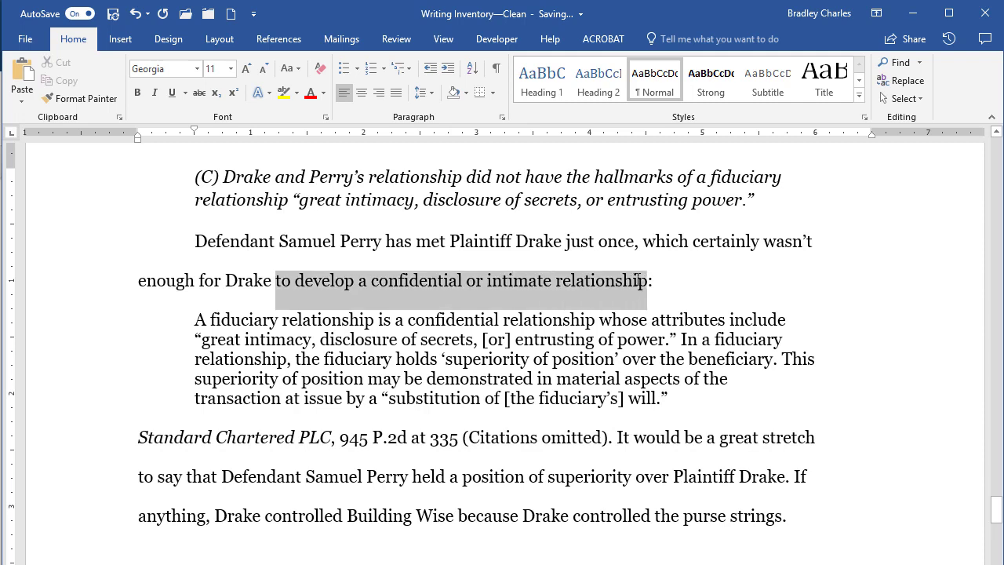
{"action": "left_click_drag", "start_coordinate": [139, 438], "coordinate": [650, 515]}
{"action": "left_click", "coordinate": [497, 479]}
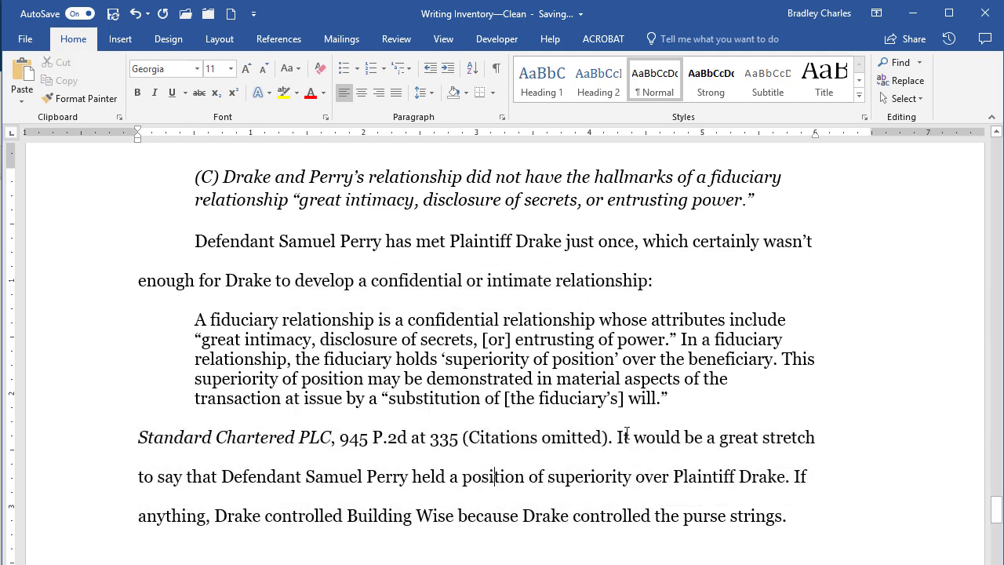
{"action": "left_click_drag", "start_coordinate": [617, 437], "coordinate": [765, 520]}
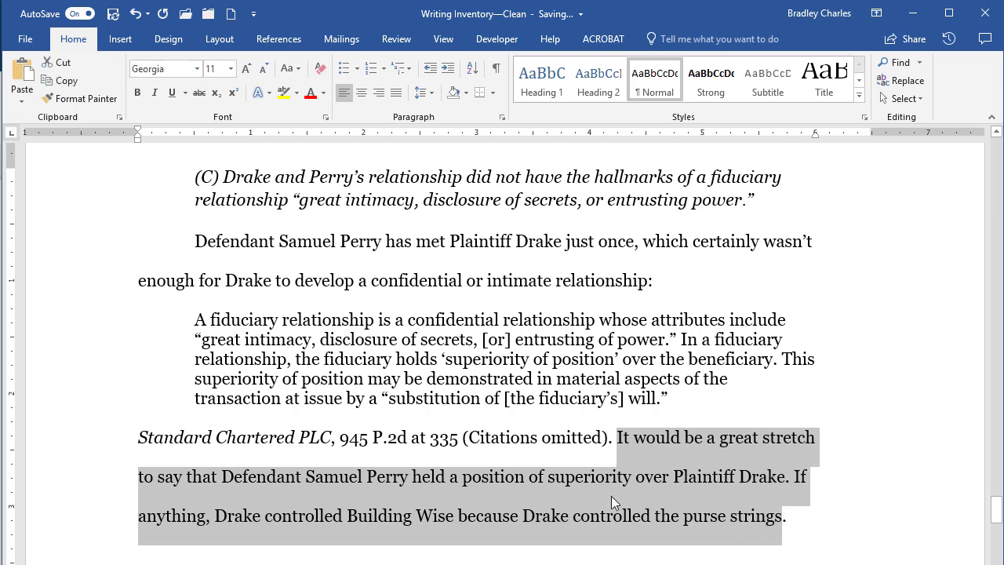
{"action": "left_click", "coordinate": [612, 492]}
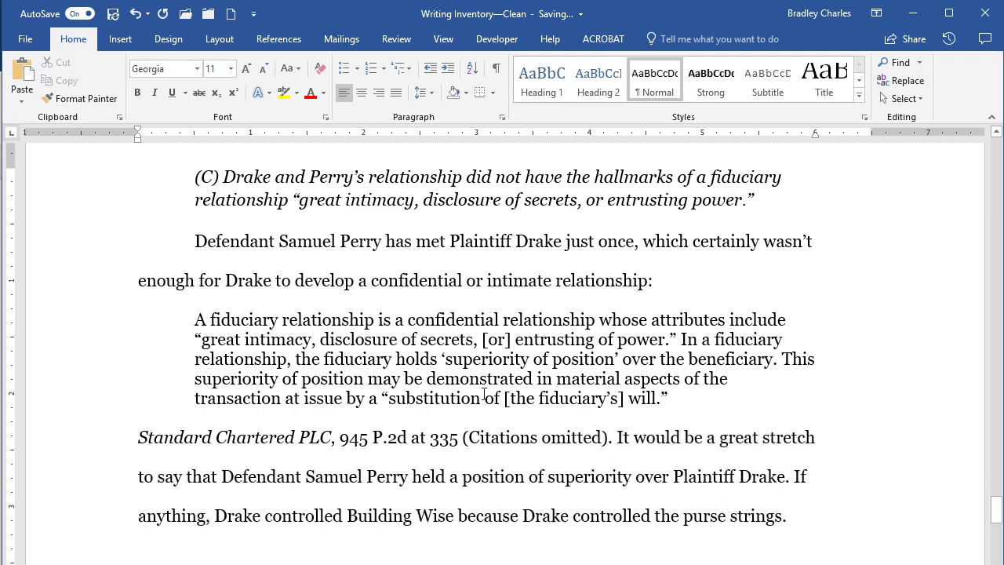
{"action": "left_click", "coordinate": [191, 321]}
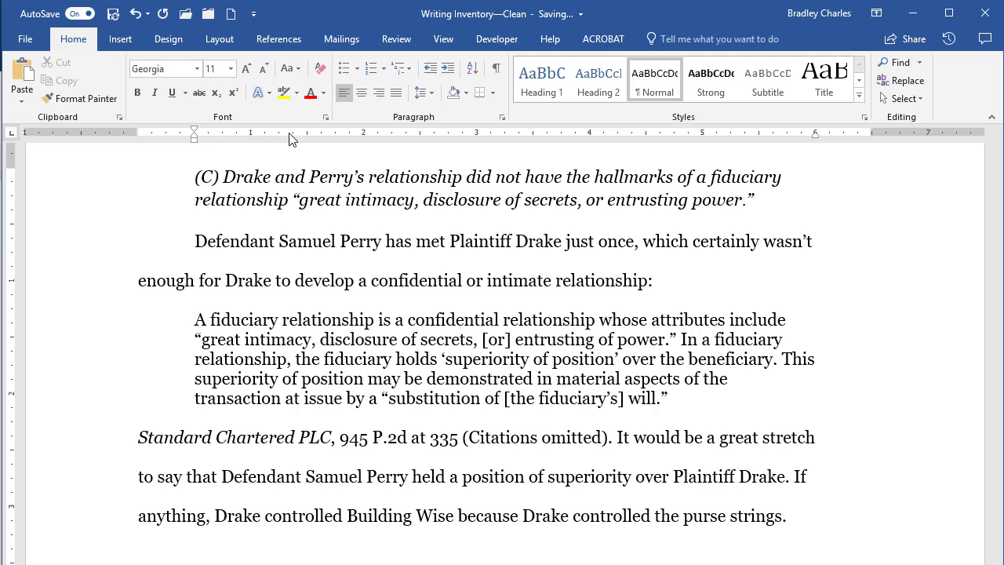
Undo to the inline quote, split it into its own paragraph with the first line at the margin
{"action": "key", "text": "ctrl+z"}
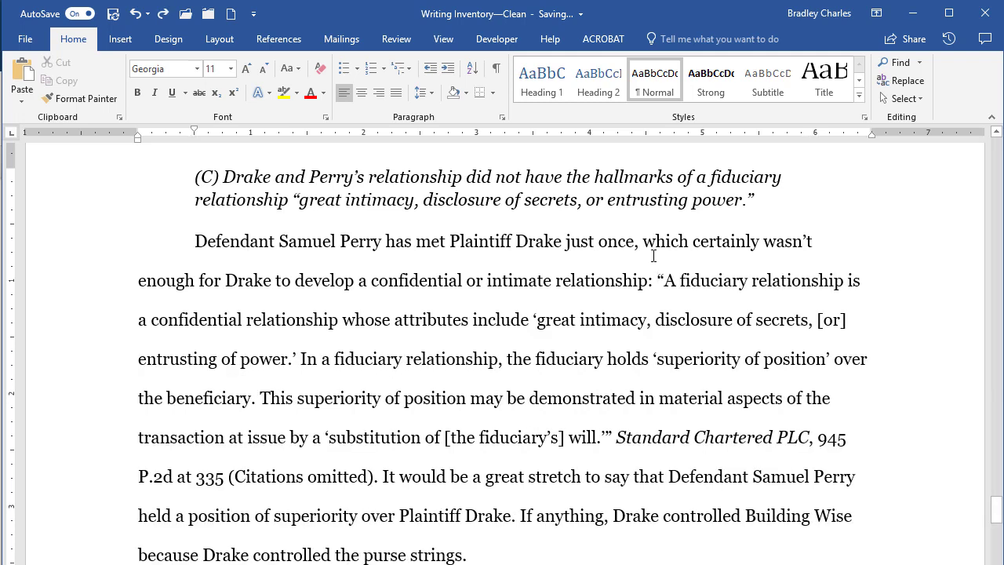
{"action": "key", "text": "Return"}
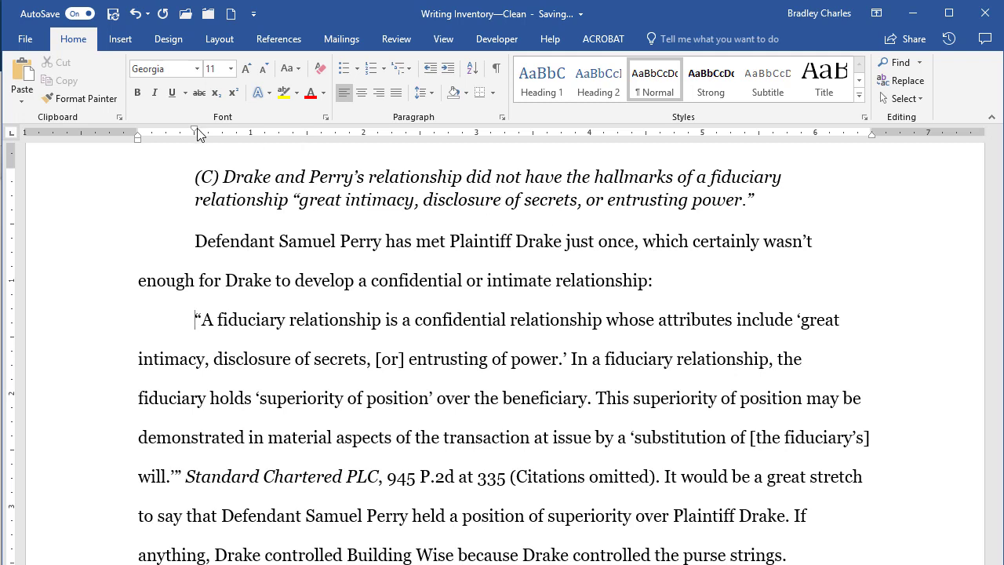
{"action": "left_click_drag", "start_coordinate": [195, 131], "coordinate": [138, 131]}
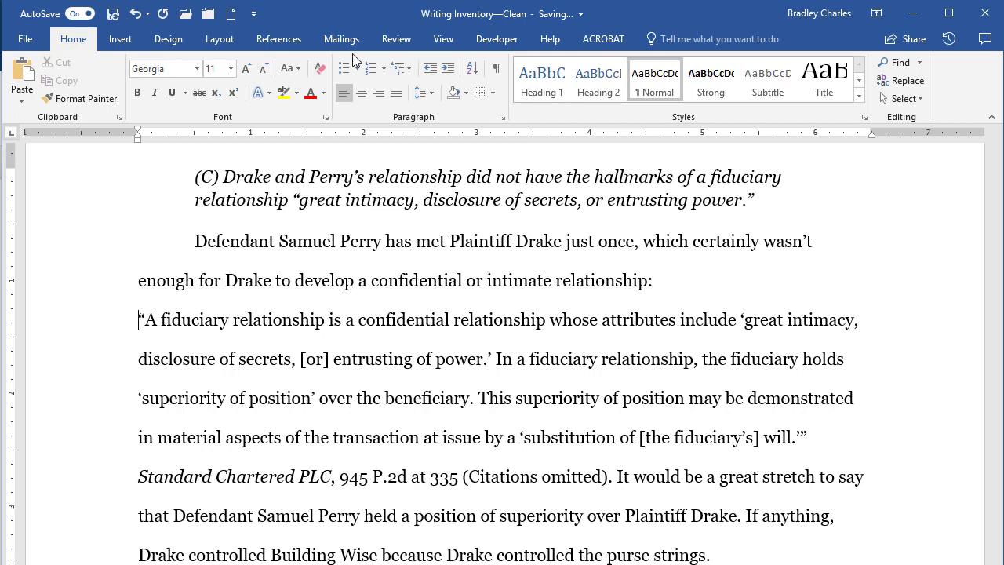
{"action": "left_click", "coordinate": [502, 116]}
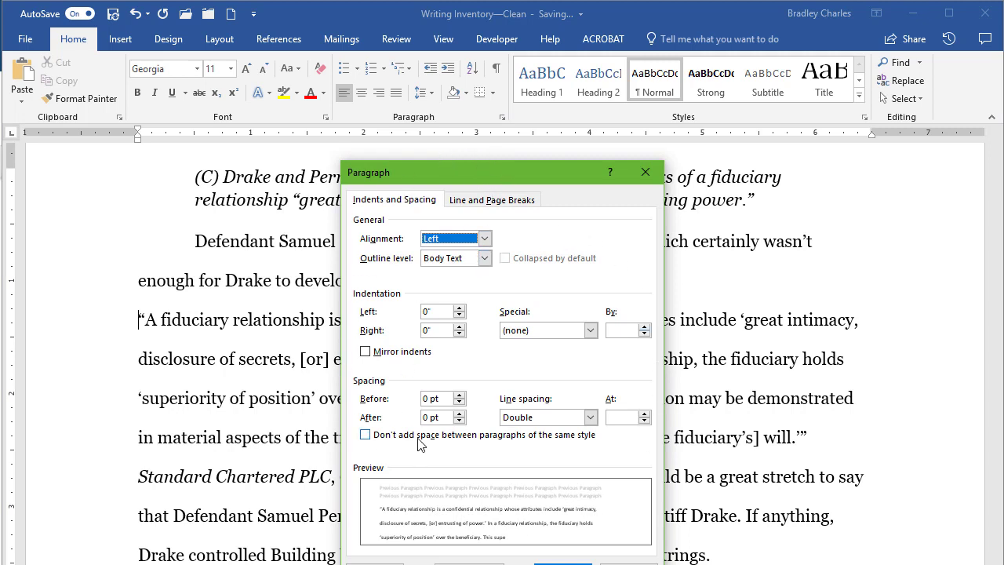
In the Paragraph dialog, set 0.5" left and right indents and Single line spacing, then confirm
{"action": "left_click", "coordinate": [460, 308]}
{"action": "left_click", "coordinate": [460, 308]}
{"action": "left_click", "coordinate": [460, 308]}
{"action": "left_click", "coordinate": [459, 309]}
{"action": "left_click", "coordinate": [460, 309]}
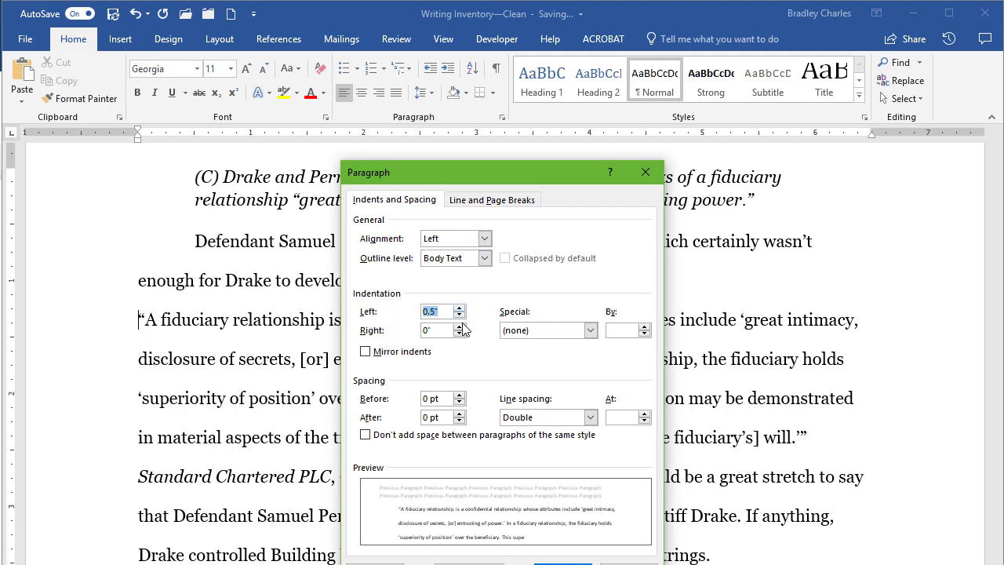
{"action": "left_click", "coordinate": [459, 326]}
{"action": "left_click", "coordinate": [460, 327]}
{"action": "left_click", "coordinate": [459, 326]}
{"action": "left_click", "coordinate": [460, 326]}
{"action": "left_click", "coordinate": [460, 326]}
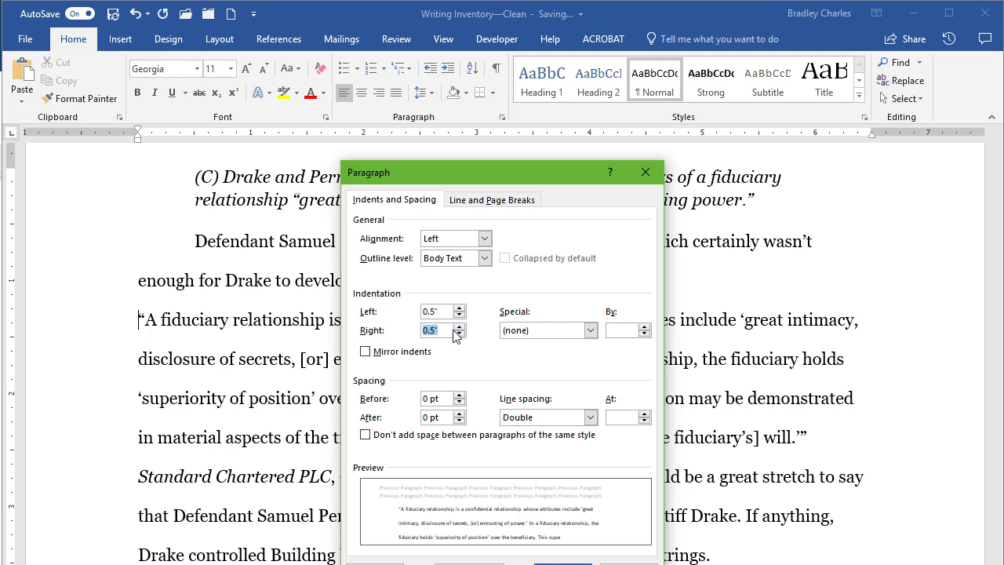
{"action": "left_click", "coordinate": [546, 419]}
{"action": "left_click", "coordinate": [536, 433]}
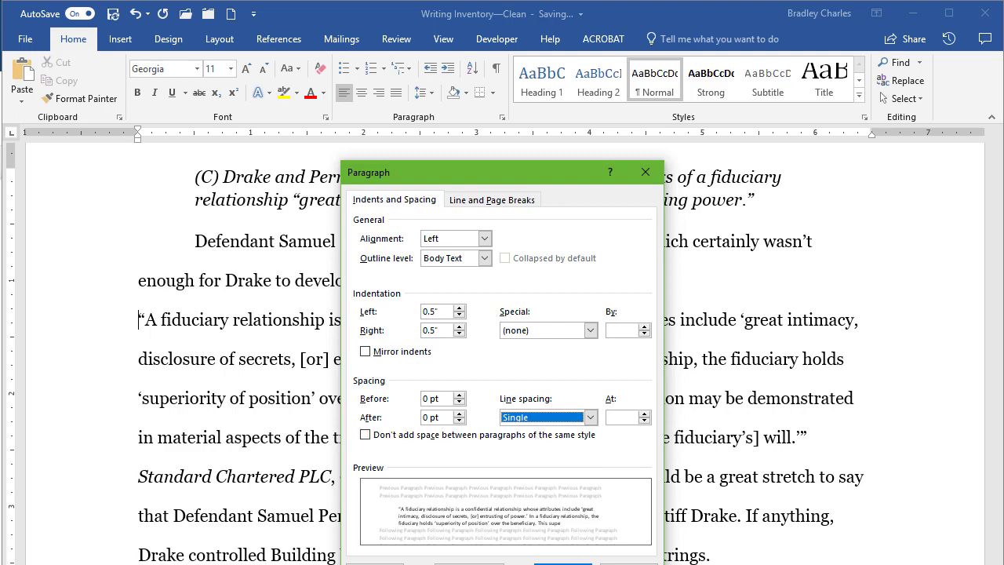
{"action": "left_click", "coordinate": [563, 562]}
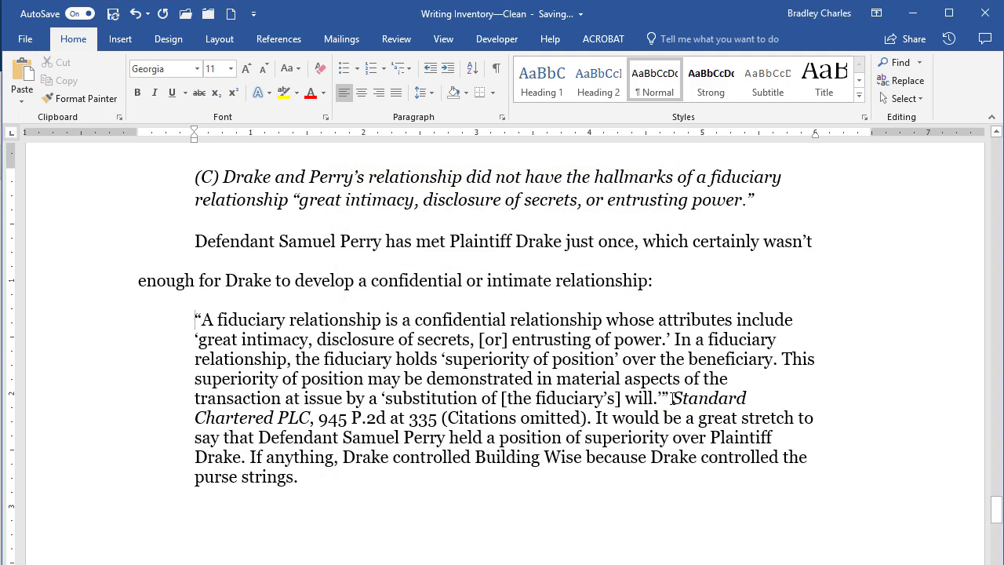
Move the Standard Chartered citation onto its own flush-left line, preceded by a blank line
{"action": "key", "text": "Return"}
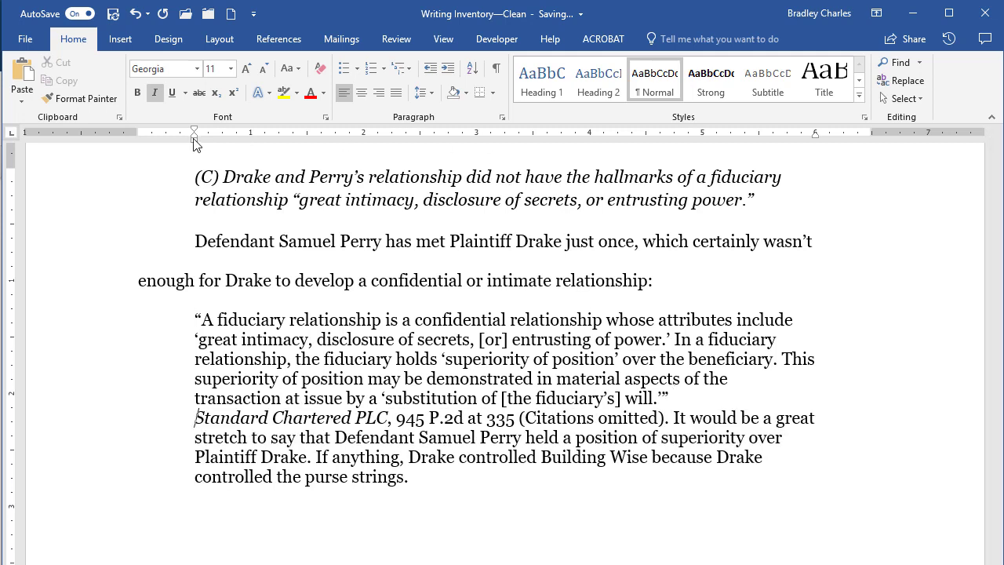
{"action": "left_click_drag", "start_coordinate": [194, 139], "coordinate": [139, 143]}
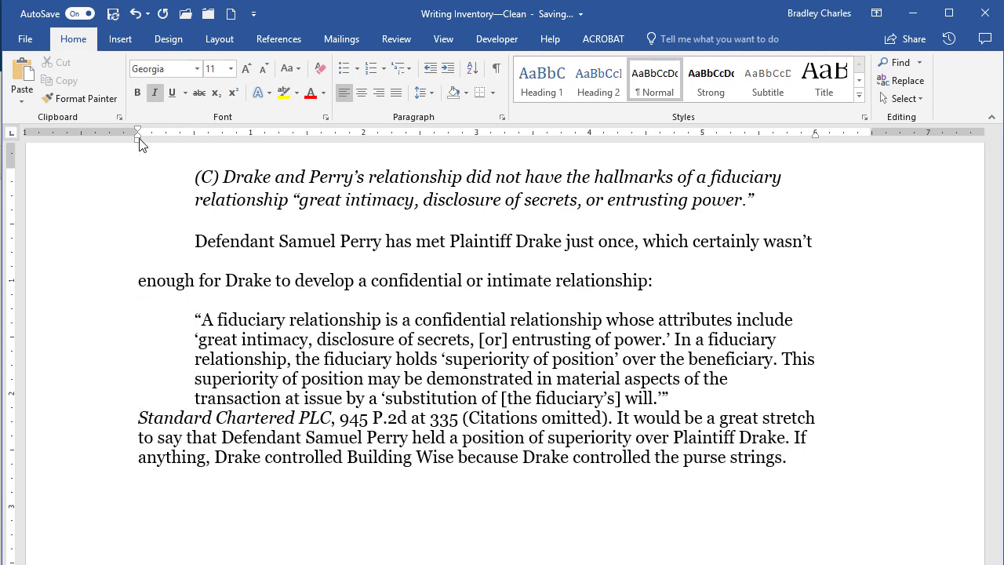
{"action": "key", "text": "Return"}
Delete the opening quote before 'A fiduciary' and the closing quote after 'will.'
{"action": "left_click", "coordinate": [182, 324]}
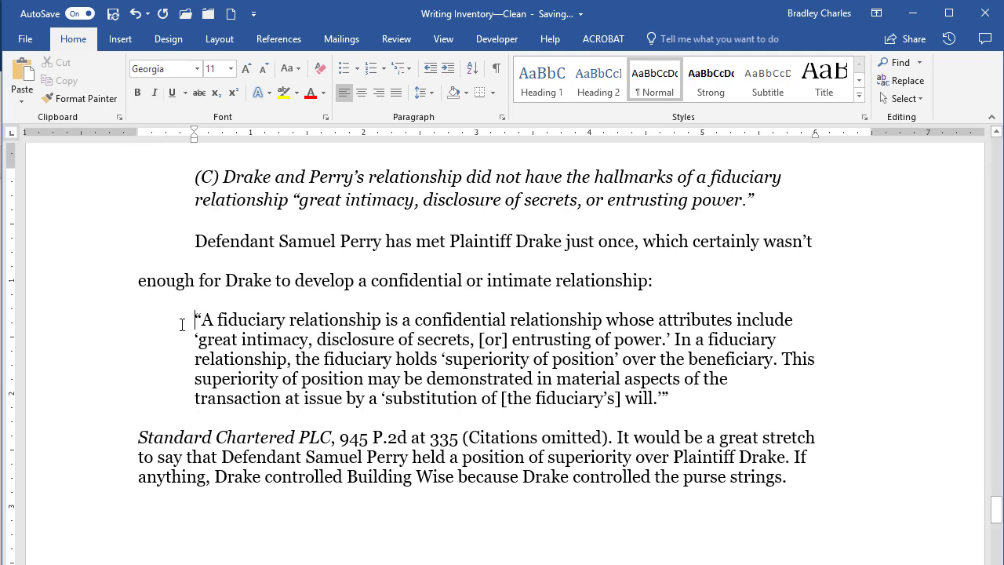
{"action": "key", "text": "Delete"}
{"action": "left_click", "coordinate": [686, 399]}
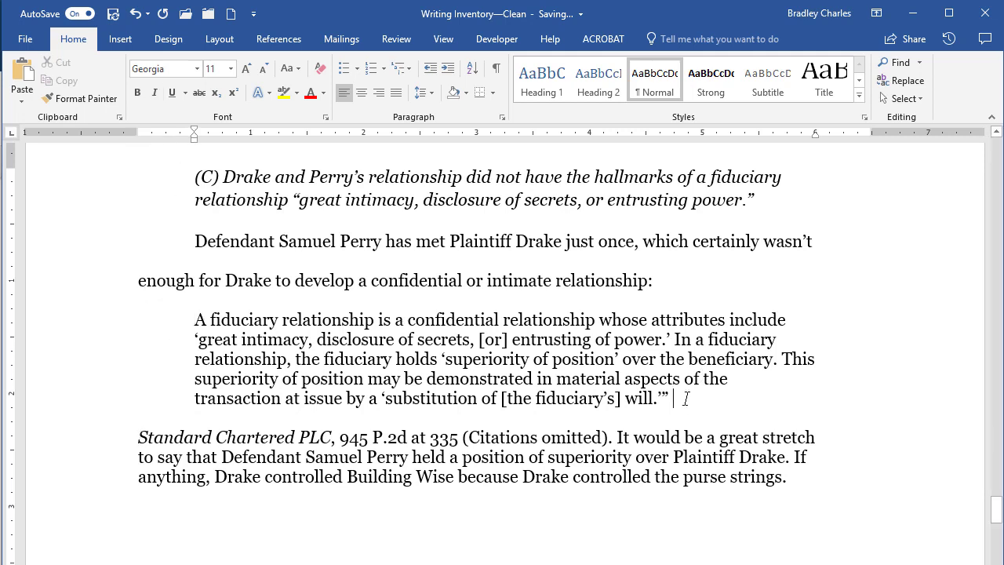
{"action": "key", "text": "BackSpace"}
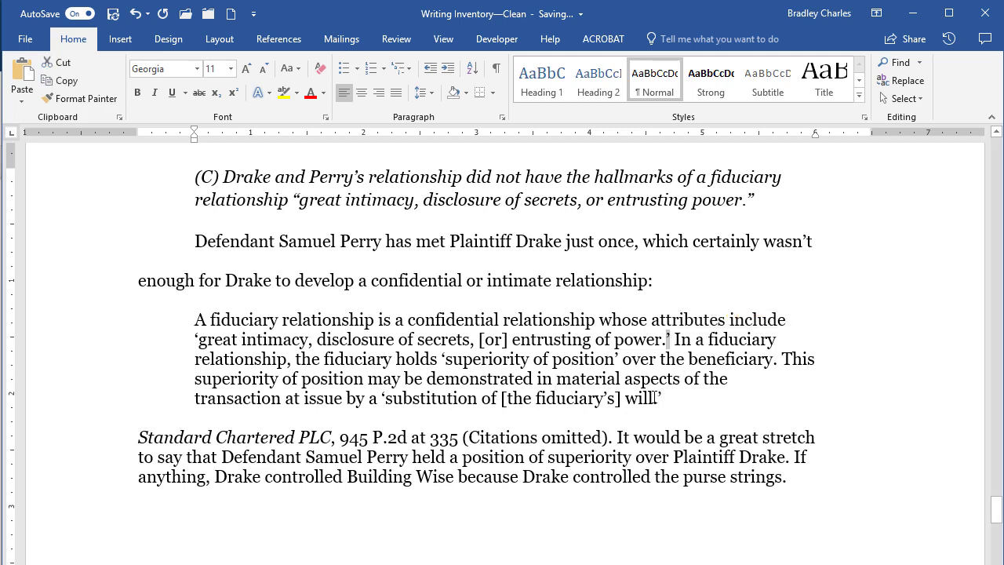
Set the citation paragraph's line spacing to 2.0
{"action": "left_click", "coordinate": [592, 438]}
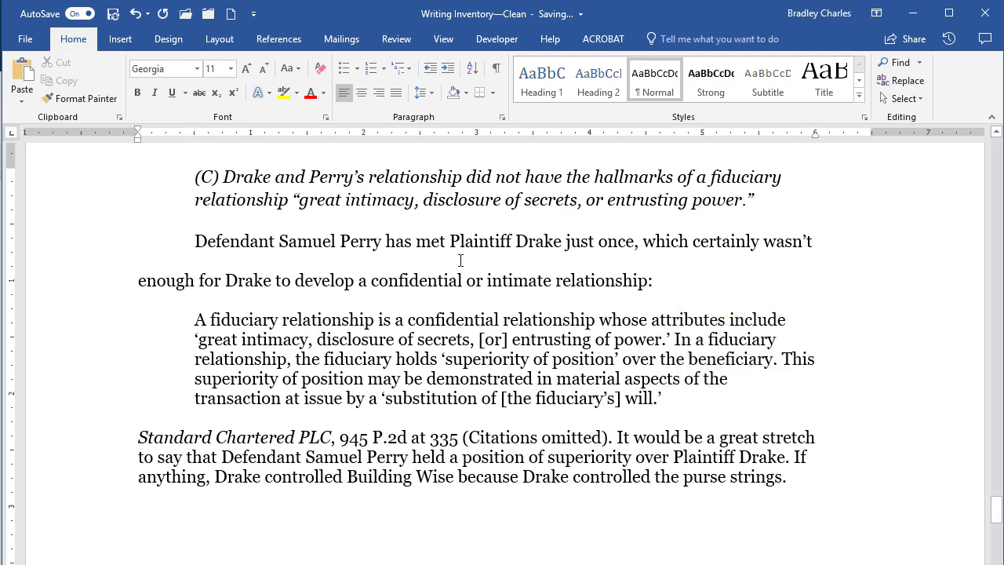
{"action": "left_click", "coordinate": [427, 96]}
{"action": "left_click", "coordinate": [449, 168]}
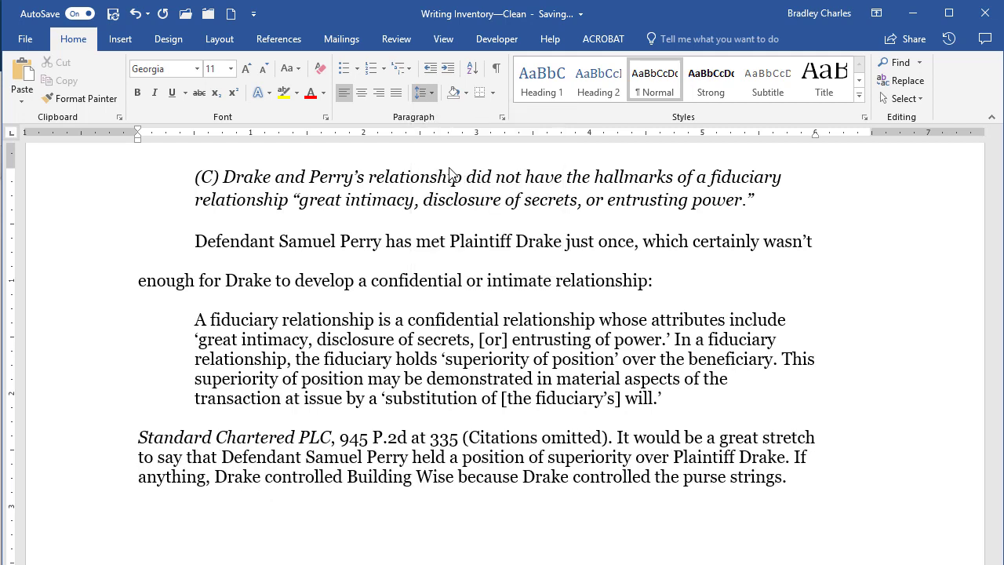